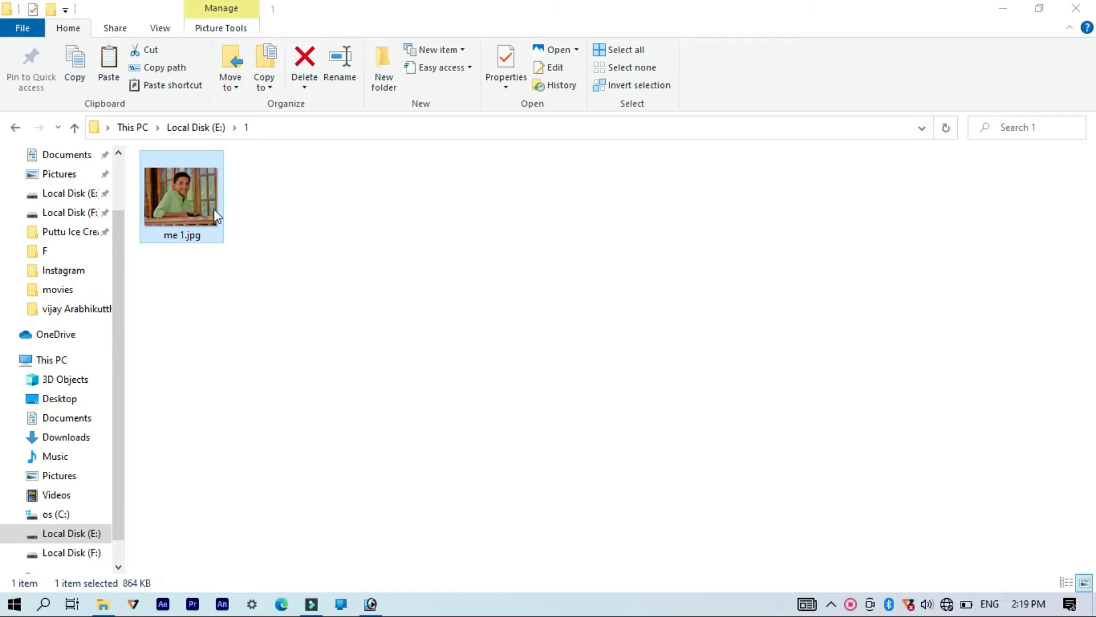
Step: Duplicate the photo me 1.jpg within its folder
{"action": "left_click", "coordinate": [318, 208]}
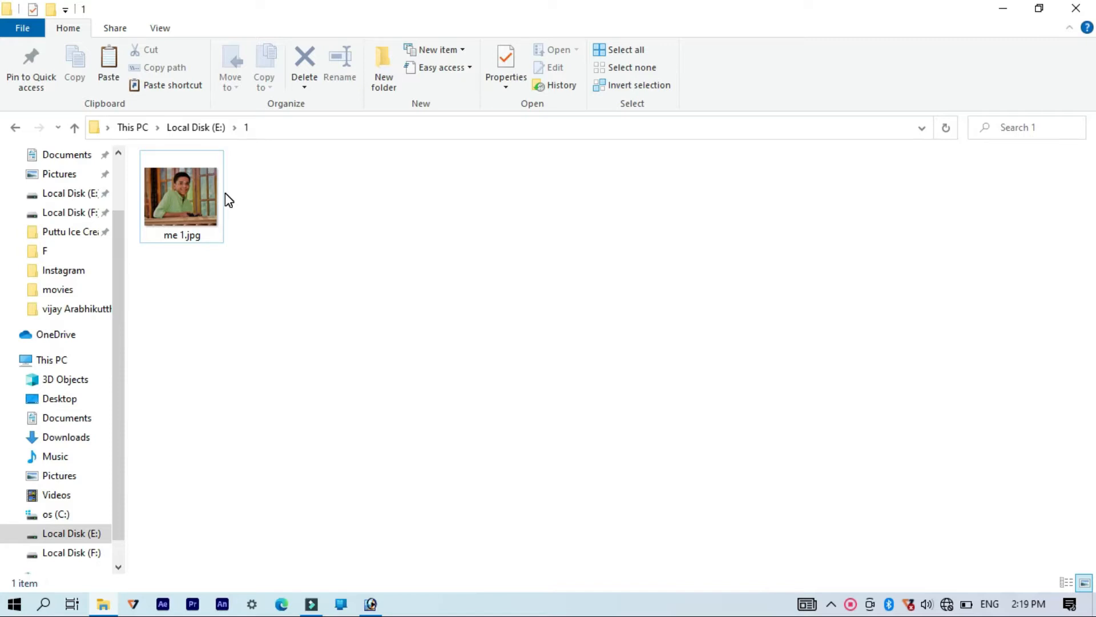
{"action": "left_click", "coordinate": [183, 191]}
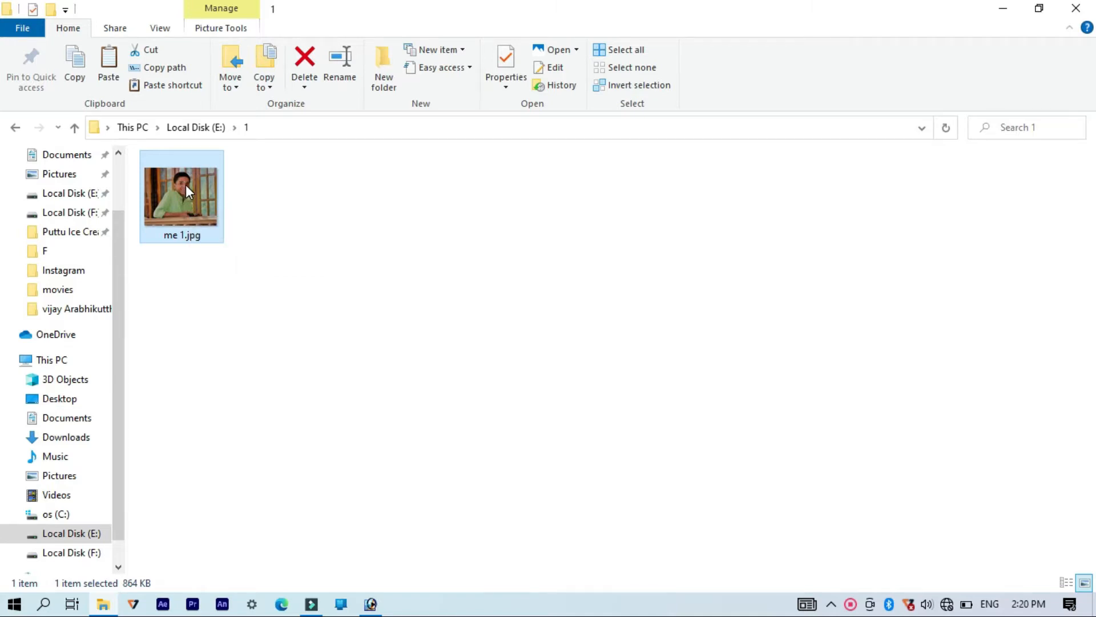
{"action": "key", "text": "ctrl+v"}
{"action": "left_click", "coordinate": [369, 335]}
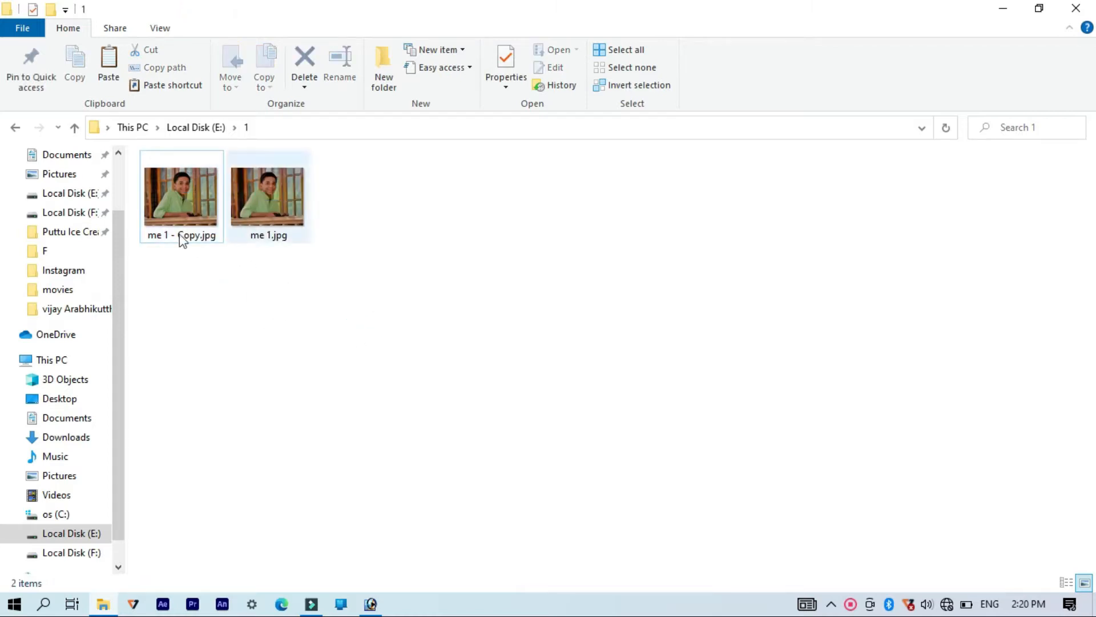
Step: Open both copies of the photo in Photoshop and maximise the me 1 - Copy.jpg document
{"action": "mouse_move", "coordinate": [242, 235]}
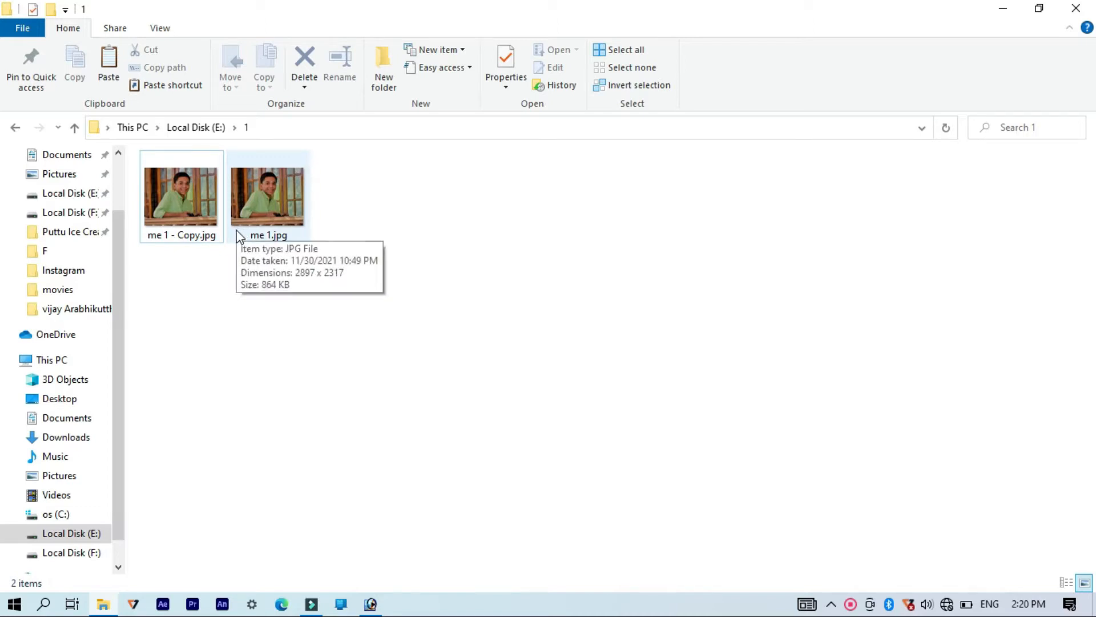
{"action": "left_click_drag", "start_coordinate": [181, 282], "coordinate": [379, 338]}
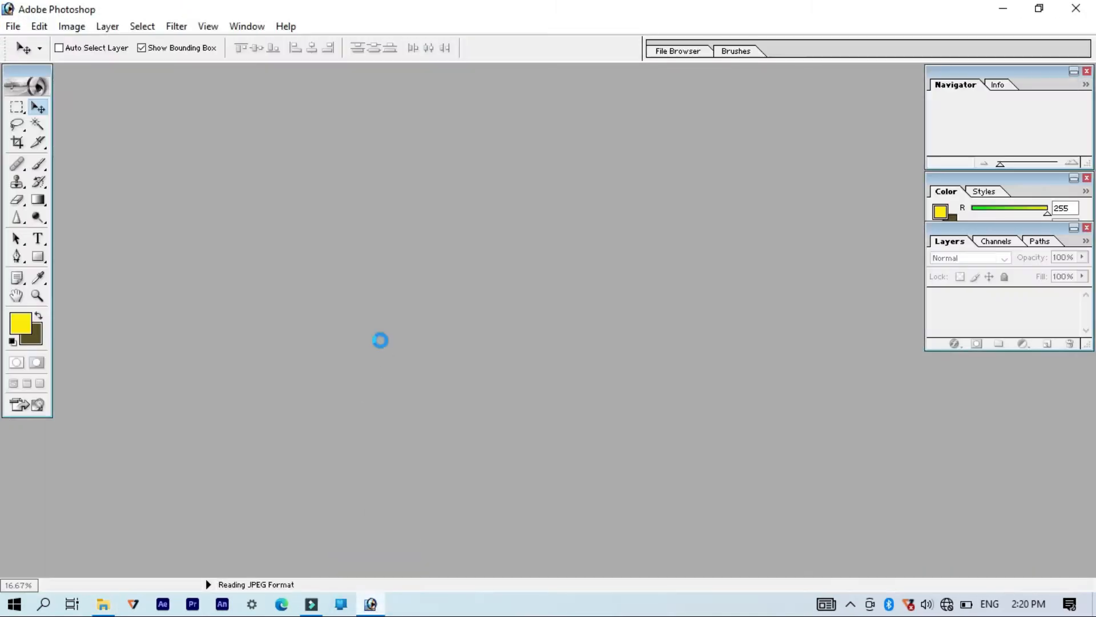
{"action": "left_click_drag", "start_coordinate": [469, 81], "coordinate": [816, 63]}
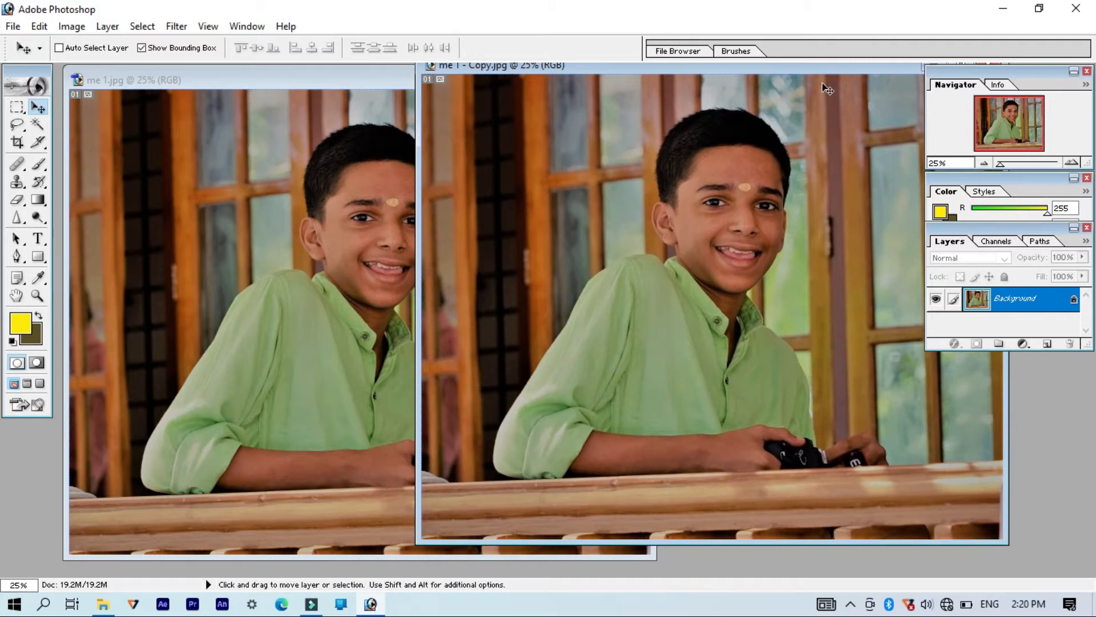
{"action": "left_click_drag", "start_coordinate": [825, 64], "coordinate": [645, 96]}
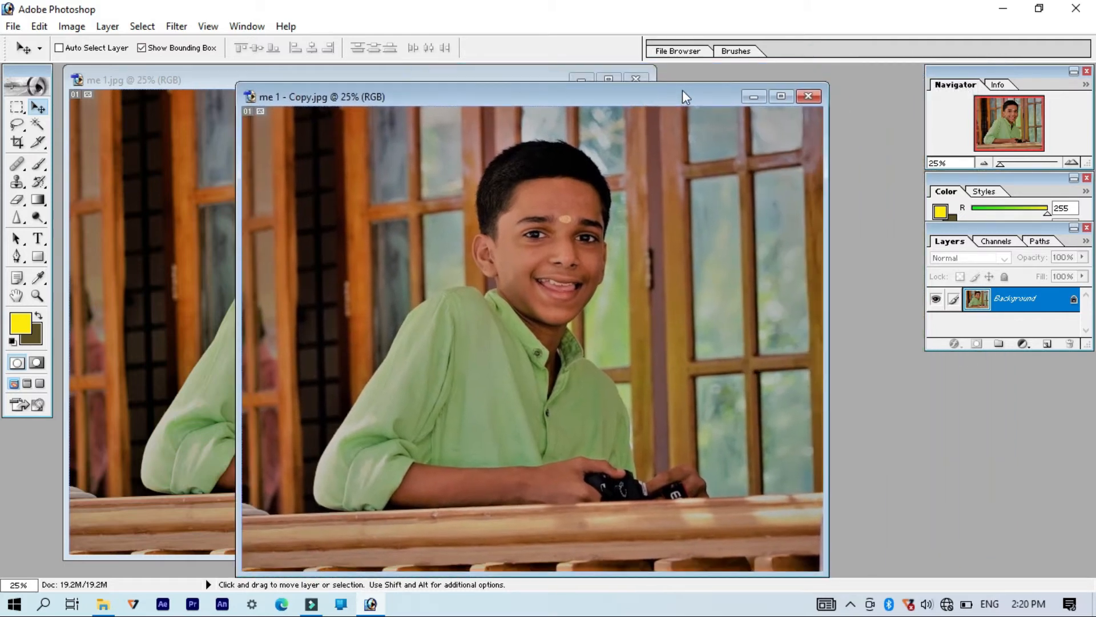
{"action": "left_click", "coordinate": [782, 96]}
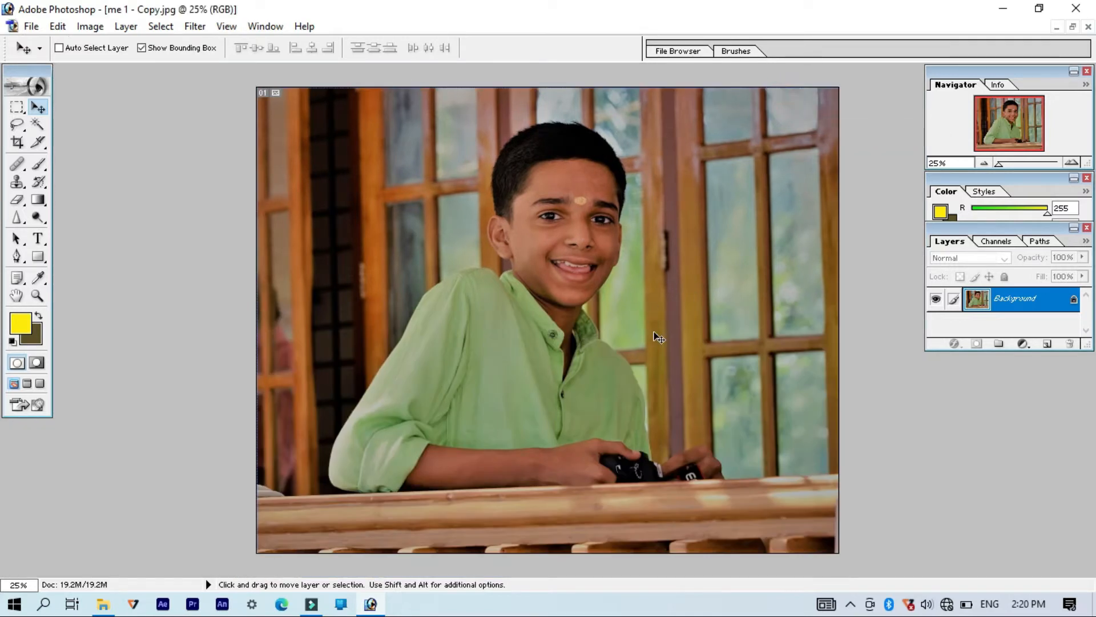
Step: Apply a Gaussian Blur with a radius of 22.2 pixels to the whole me 1 - Copy.jpg image
{"action": "left_click", "coordinate": [202, 29]}
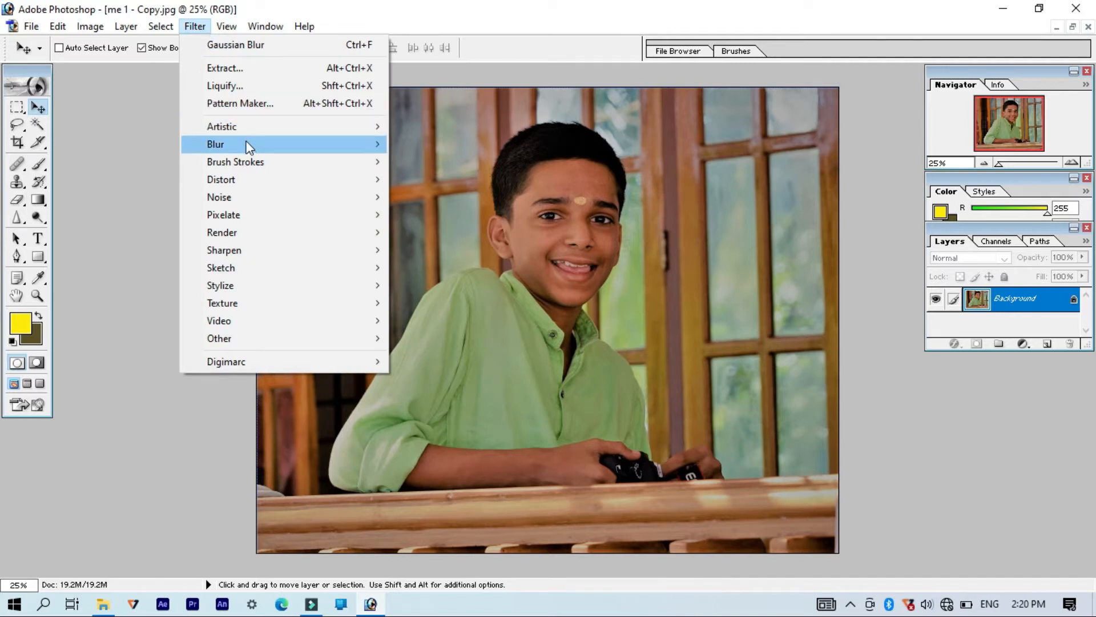
{"action": "mouse_move", "coordinate": [248, 144]}
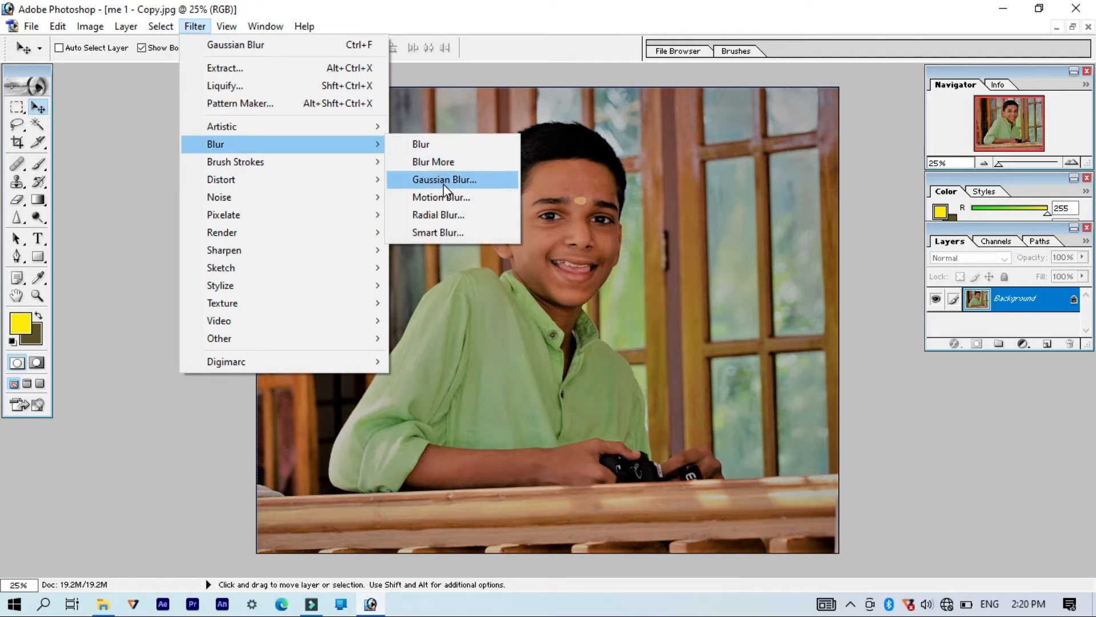
{"action": "left_click", "coordinate": [487, 183]}
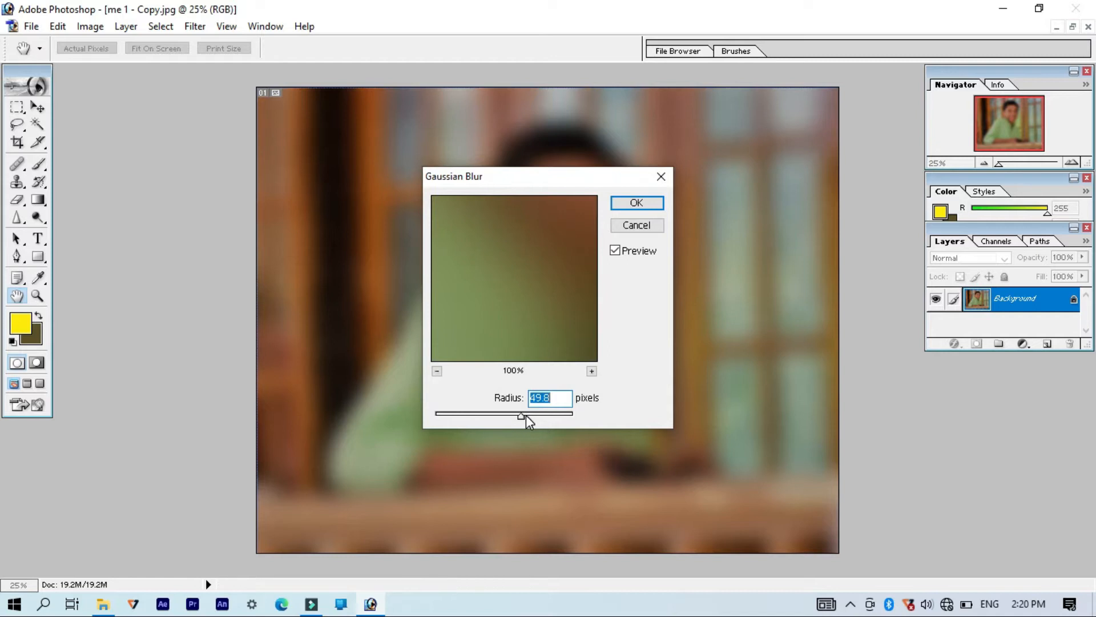
{"action": "left_click_drag", "start_coordinate": [520, 416], "coordinate": [475, 414]}
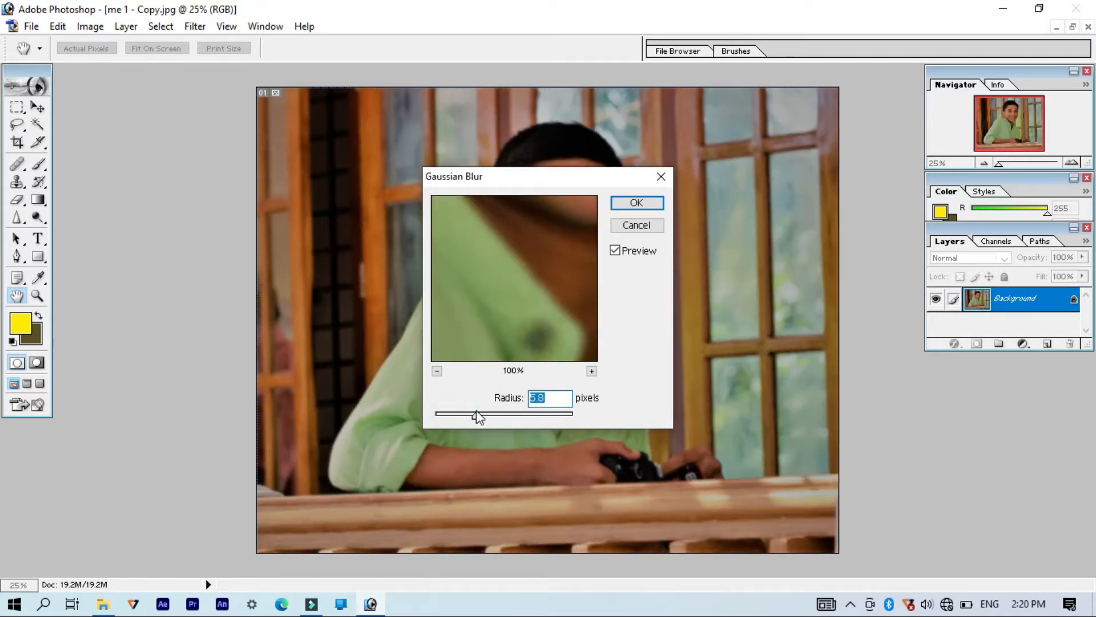
{"action": "left_click_drag", "start_coordinate": [483, 412], "coordinate": [493, 416]}
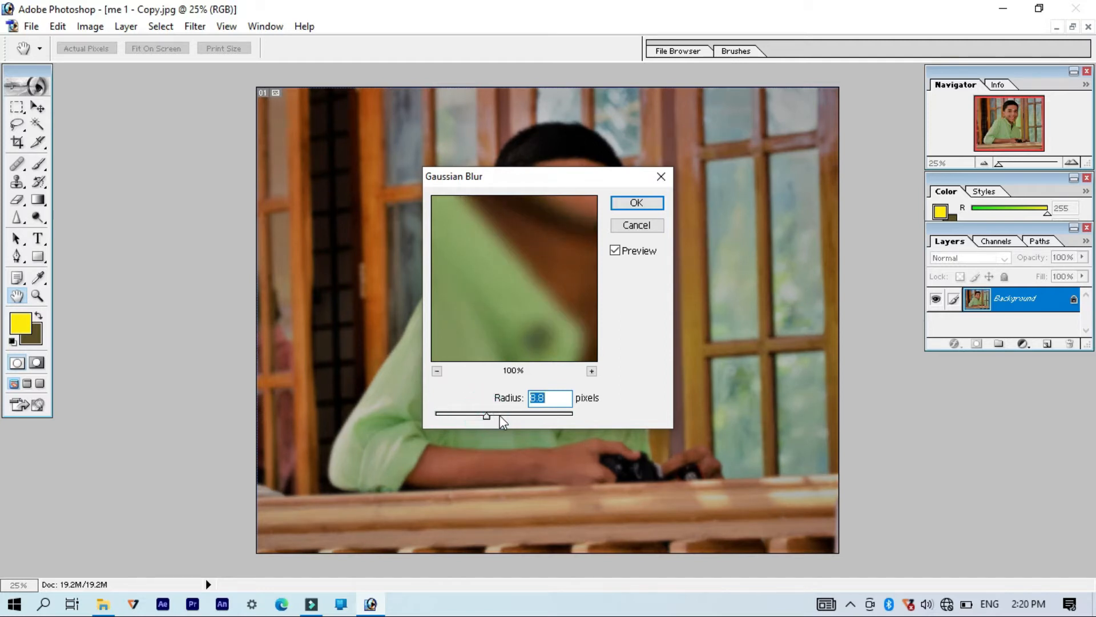
{"action": "left_click", "coordinate": [500, 417]}
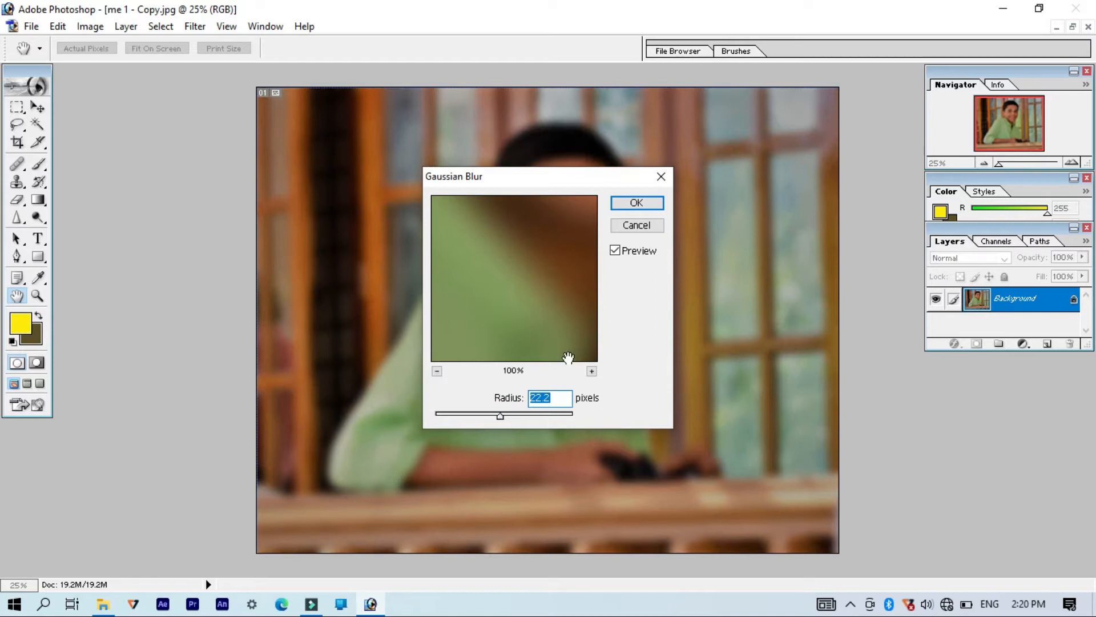
{"action": "left_click", "coordinate": [654, 204]}
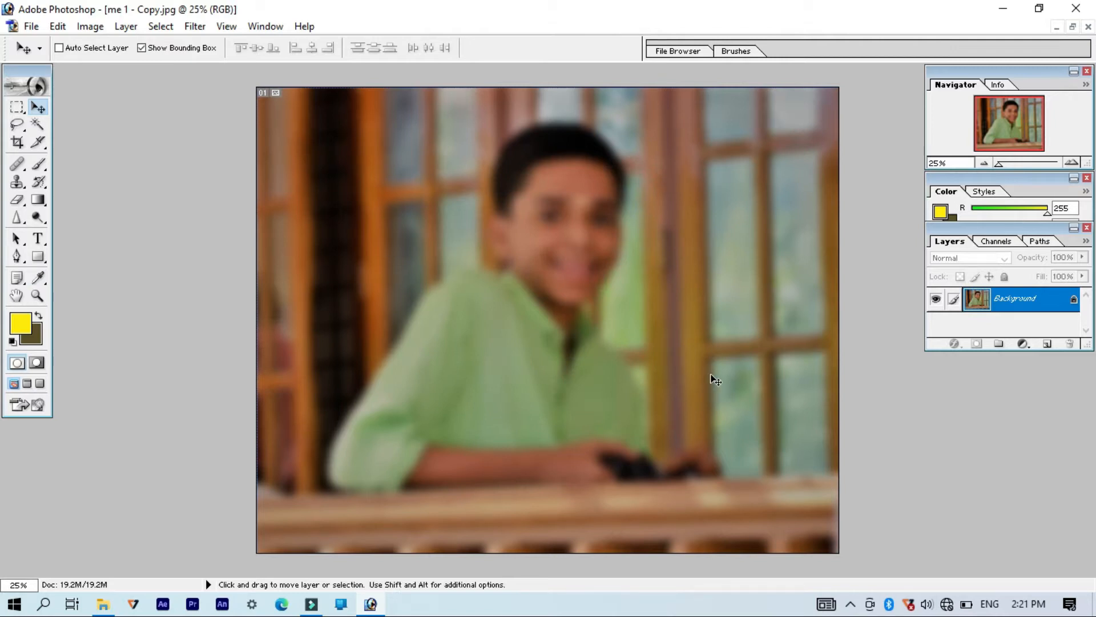
Step: Restore the blurred document's window, move it aside and maximise the original me 1.jpg
{"action": "left_click", "coordinate": [1071, 27]}
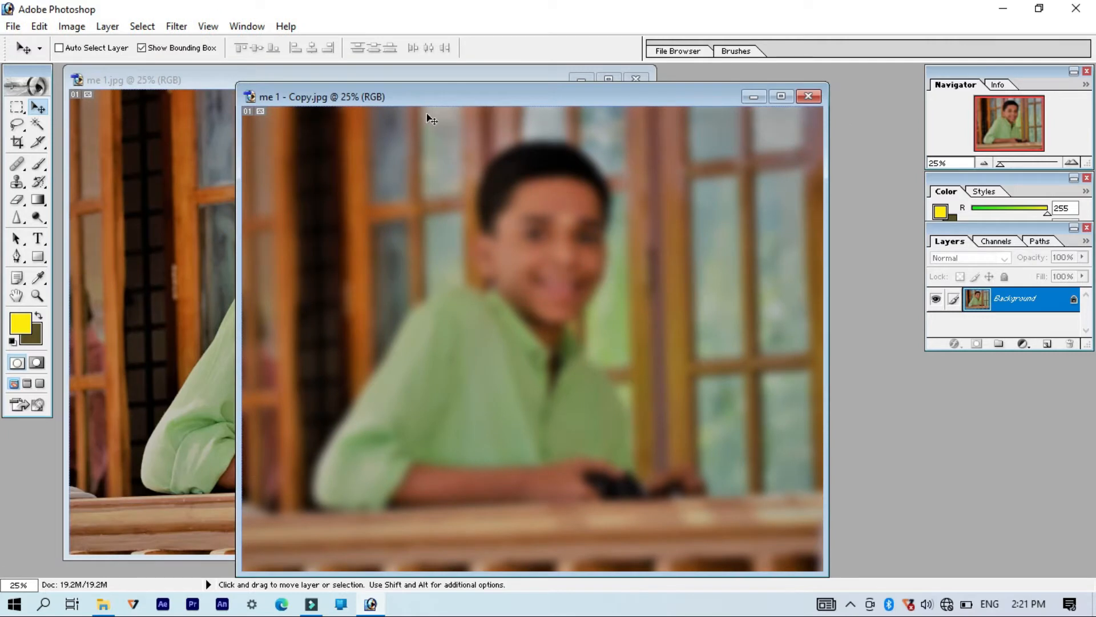
{"action": "left_click_drag", "start_coordinate": [447, 93], "coordinate": [755, 73]}
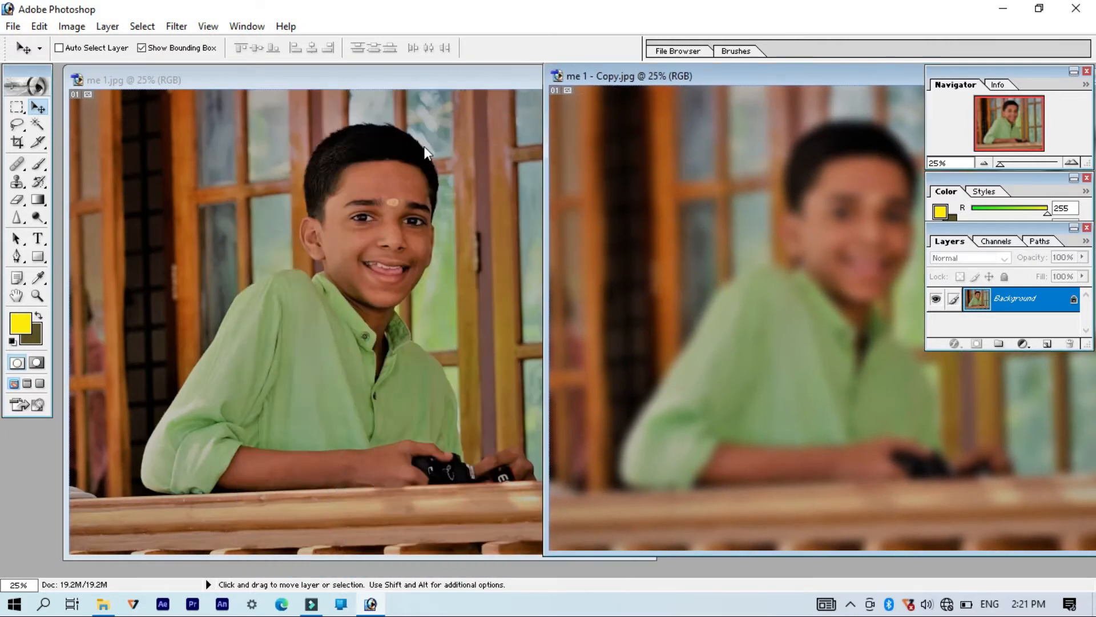
{"action": "left_click", "coordinate": [477, 77]}
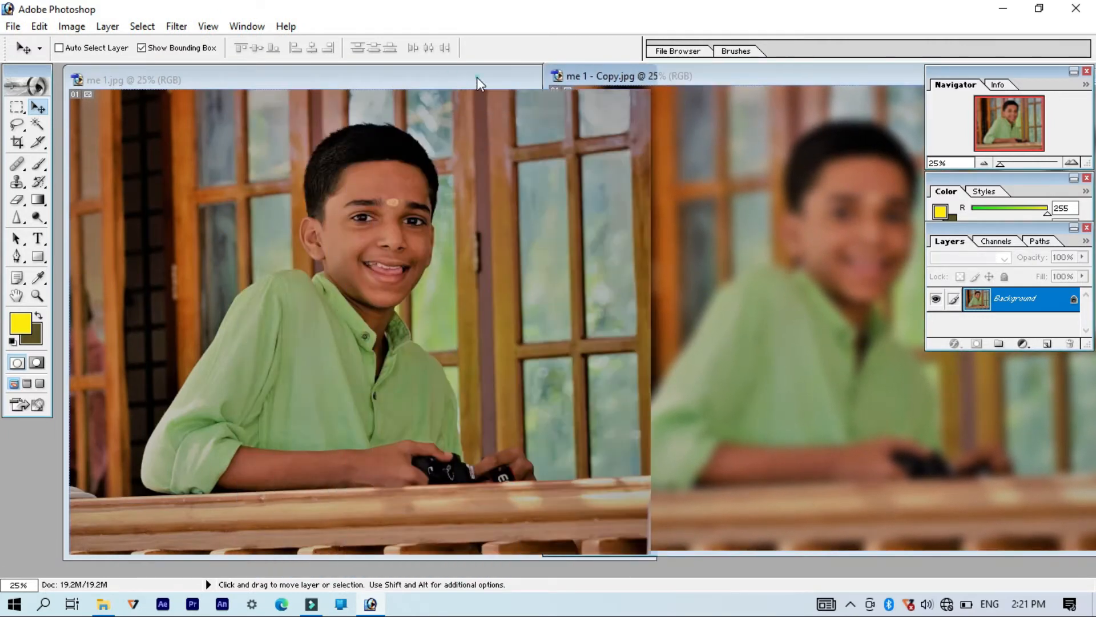
{"action": "left_click", "coordinate": [619, 79]}
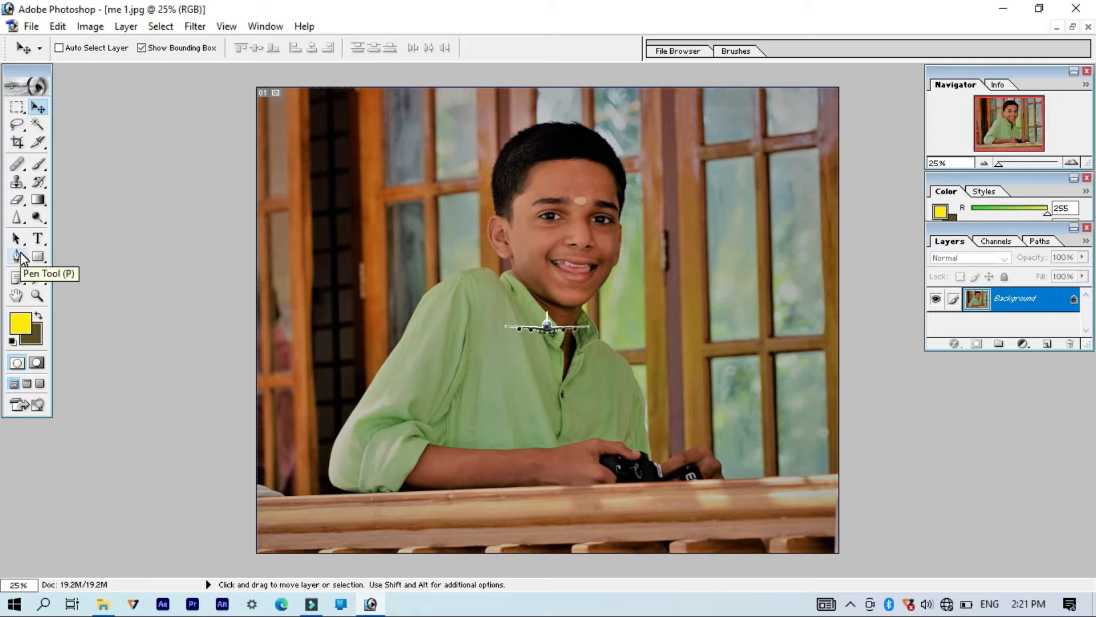
Step: Start a Pen tool path at the photo's left edge, following the railing and curving around the underside of the boy's elbow
{"action": "left_click", "coordinate": [19, 257]}
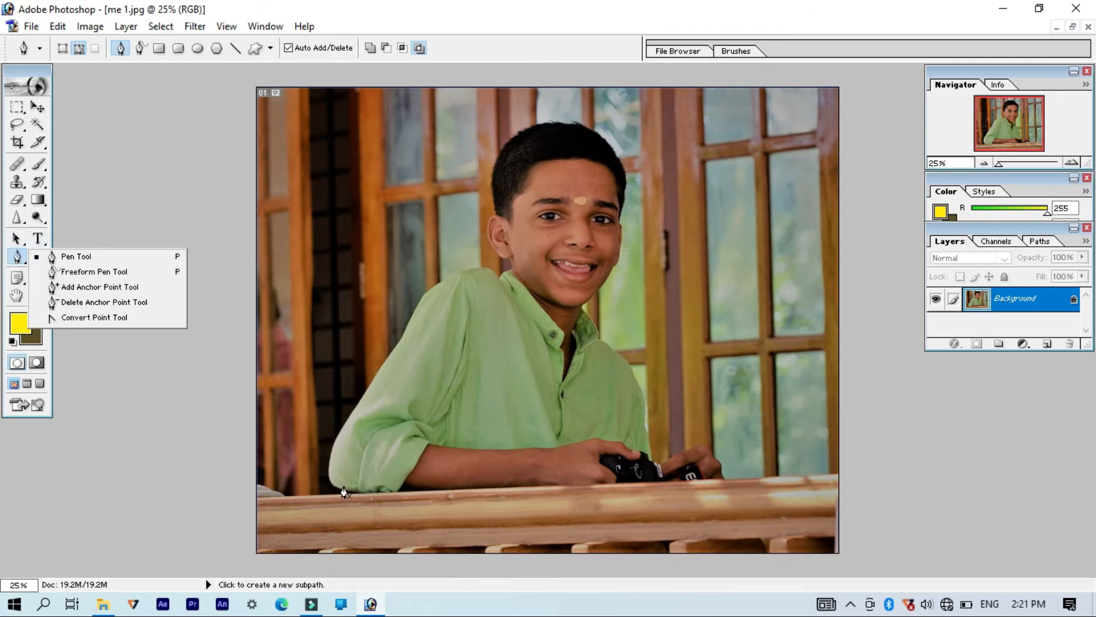
{"action": "scroll", "coordinate": [347, 488], "scroll_direction": "down", "scroll_amount": 1}
{"action": "scroll", "coordinate": [445, 481], "scroll_direction": "up", "scroll_amount": 2}
{"action": "scroll", "coordinate": [440, 480], "scroll_direction": "down", "scroll_amount": 2}
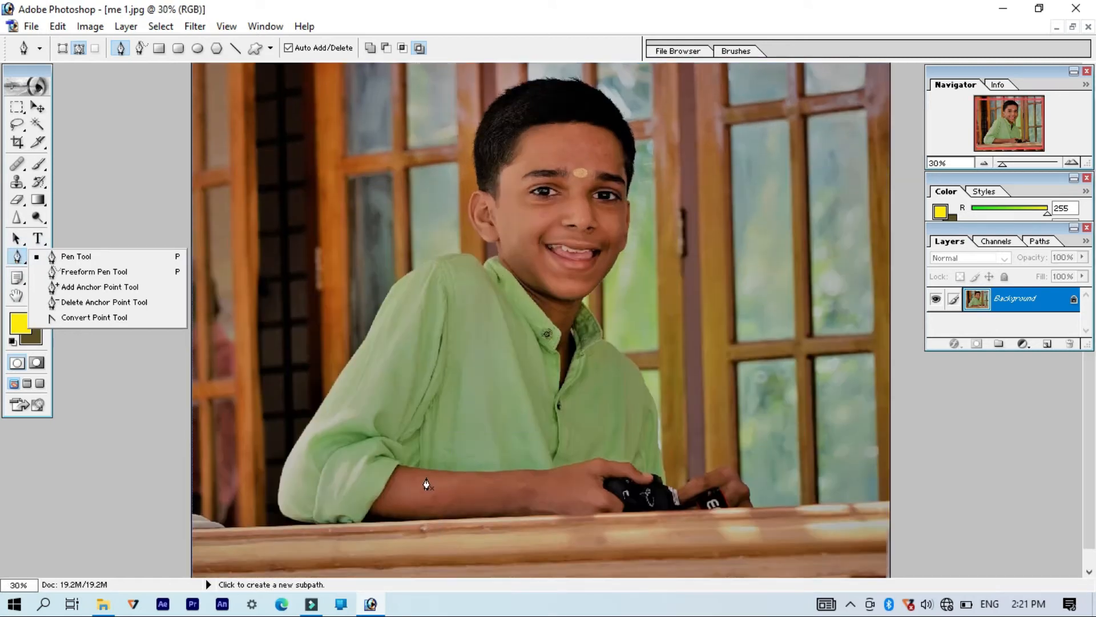
{"action": "mouse_move", "coordinate": [1003, 167]}
{"action": "left_mouse_down"}
{"action": "mouse_move", "coordinate": [1025, 162]}
{"action": "mouse_move", "coordinate": [985, 163]}
{"action": "left_mouse_up"}
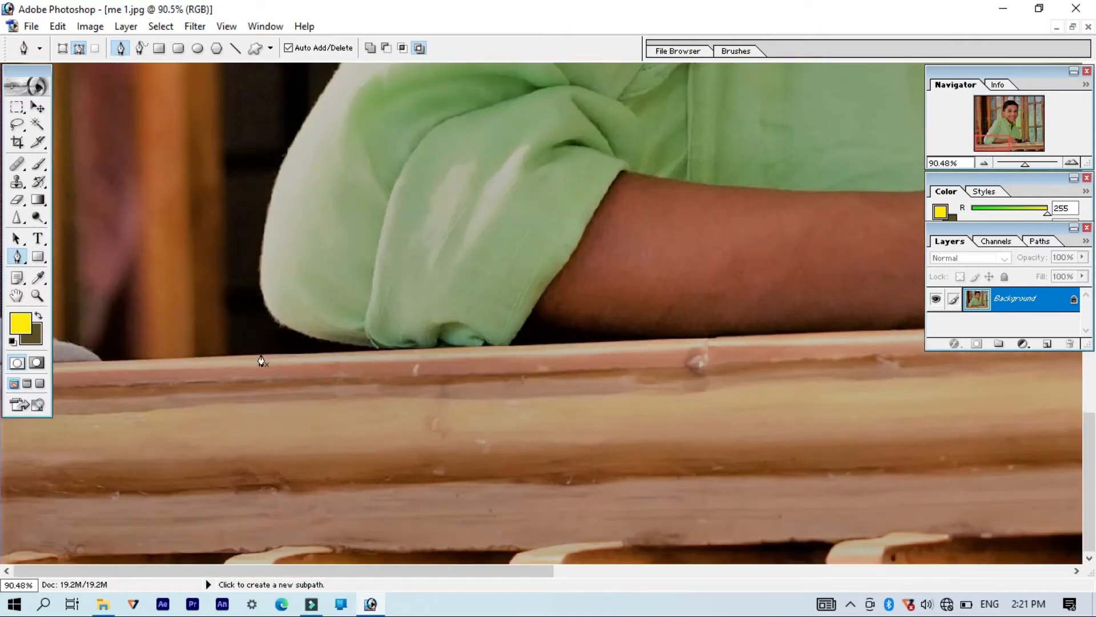
{"action": "left_click", "coordinate": [53, 362]}
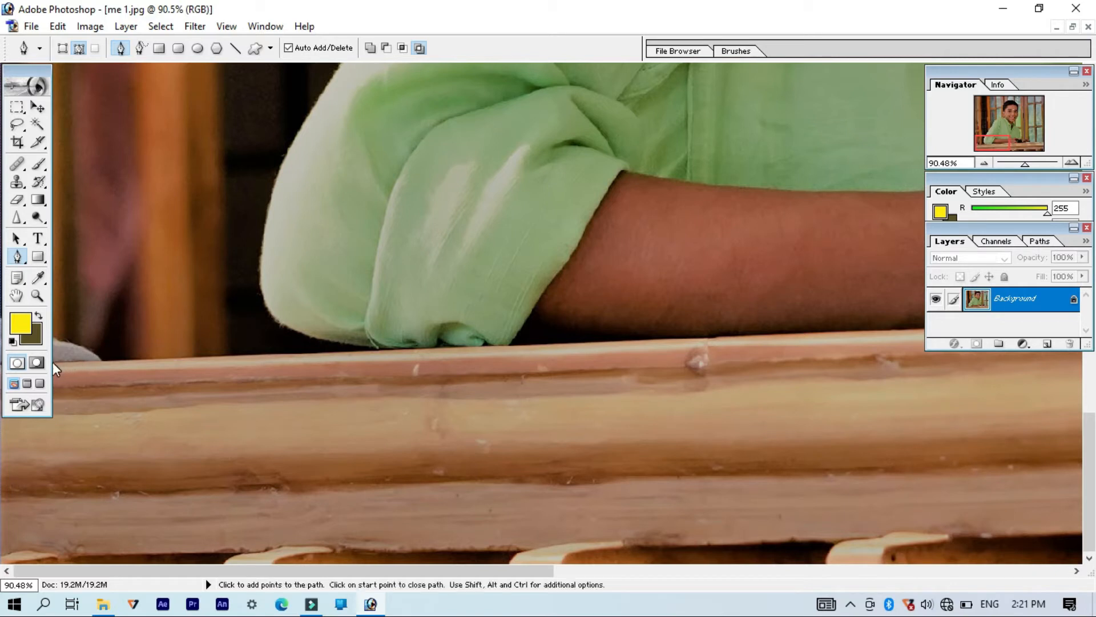
{"action": "left_click_drag", "start_coordinate": [392, 351], "coordinate": [367, 352]}
{"action": "left_click", "coordinate": [344, 342]}
{"action": "left_click", "coordinate": [315, 336]}
{"action": "left_click", "coordinate": [283, 325]}
{"action": "left_click", "coordinate": [265, 306]}
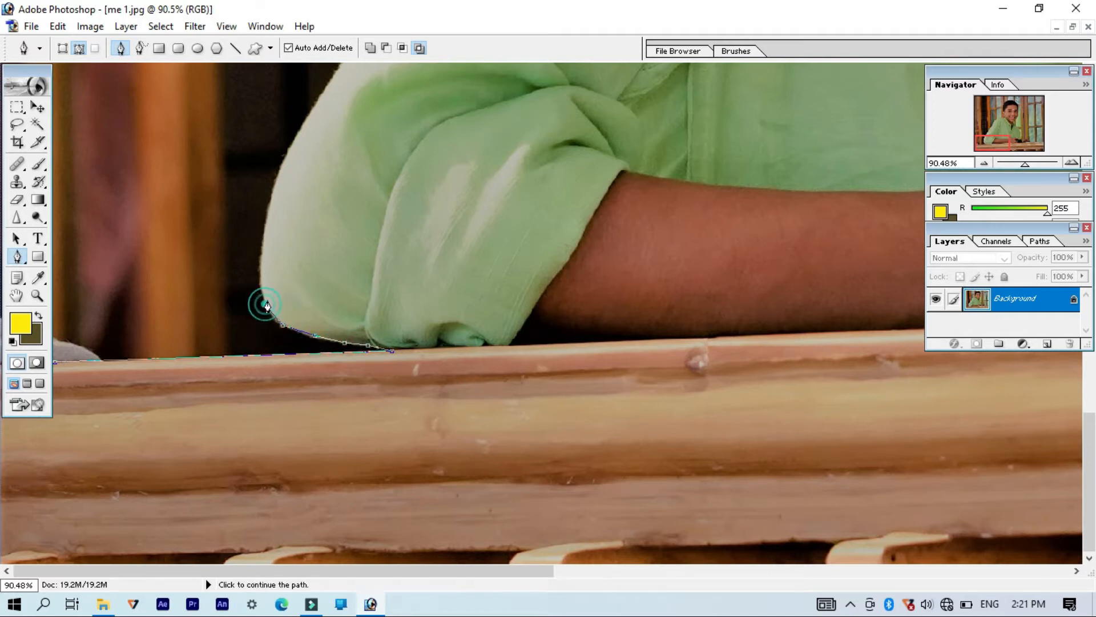
Step: Continue the path from the elbow up the outer edge of the sleeve and over the shoulder
{"action": "left_click", "coordinate": [261, 272]}
{"action": "left_click", "coordinate": [263, 229]}
{"action": "left_click", "coordinate": [278, 174]}
{"action": "scroll", "coordinate": [382, 204], "scroll_direction": "up", "scroll_amount": 5}
{"action": "left_click", "coordinate": [395, 212]}
{"action": "scroll", "coordinate": [473, 279], "scroll_direction": "up", "scroll_amount": 4}
{"action": "left_click", "coordinate": [476, 270]}
{"action": "left_click", "coordinate": [521, 208]}
{"action": "left_click", "coordinate": [546, 154]}
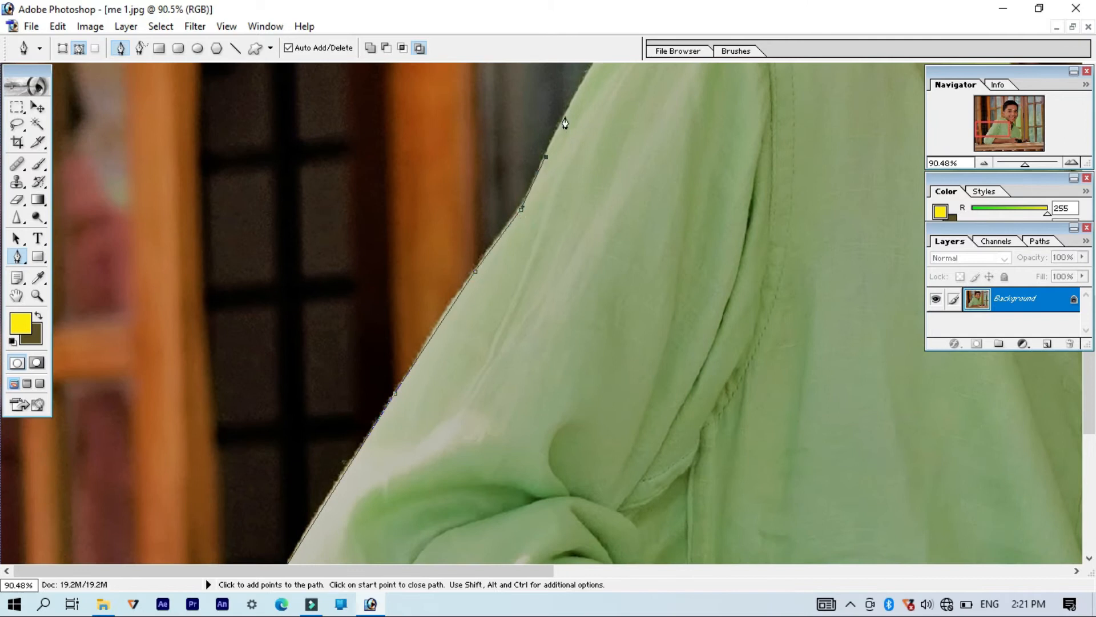
{"action": "left_click", "coordinate": [565, 115]}
{"action": "scroll", "coordinate": [594, 200], "scroll_direction": "up", "scroll_amount": 5}
{"action": "left_click", "coordinate": [603, 265]}
{"action": "left_click", "coordinate": [667, 216]}
{"action": "left_click", "coordinate": [701, 195]}
Step: Extend the path from the shoulder up the neck and around the visible ear
{"action": "left_click_drag", "start_coordinate": [993, 122], "coordinate": [1006, 114]}
{"action": "left_click", "coordinate": [475, 355]}
{"action": "left_click", "coordinate": [459, 310]}
{"action": "left_click", "coordinate": [463, 273]}
{"action": "left_click", "coordinate": [484, 236]}
{"action": "left_click", "coordinate": [479, 225]}
Step: Trace the path up the hair above the ear and across the top of the head
{"action": "scroll", "coordinate": [477, 197], "scroll_direction": "up", "scroll_amount": 5}
{"action": "left_click", "coordinate": [476, 385]}
{"action": "left_click", "coordinate": [591, 146]}
{"action": "left_click", "coordinate": [676, 125]}
{"action": "left_click", "coordinate": [759, 125]}
{"action": "left_click", "coordinate": [825, 136]}
{"action": "left_click", "coordinate": [879, 173]}
Step: Trace the path down the far side of the hair towards the temple
{"action": "left_click_drag", "start_coordinate": [993, 109], "coordinate": [1009, 116]}
{"action": "left_click", "coordinate": [446, 257]}
{"action": "left_click", "coordinate": [469, 294]}
{"action": "left_click", "coordinate": [460, 394]}
{"action": "left_click", "coordinate": [455, 438]}
{"action": "left_click", "coordinate": [445, 493]}
{"action": "left_click", "coordinate": [454, 557]}
Step: Follow the cheek and jawline with the path down to the neck beside the collar
{"action": "scroll", "coordinate": [537, 474], "scroll_direction": "down", "scroll_amount": 7}
{"action": "left_click", "coordinate": [449, 289]}
{"action": "left_click", "coordinate": [438, 332]}
{"action": "left_click", "coordinate": [415, 370]}
{"action": "left_click", "coordinate": [362, 434]}
{"action": "left_click", "coordinate": [331, 463]}
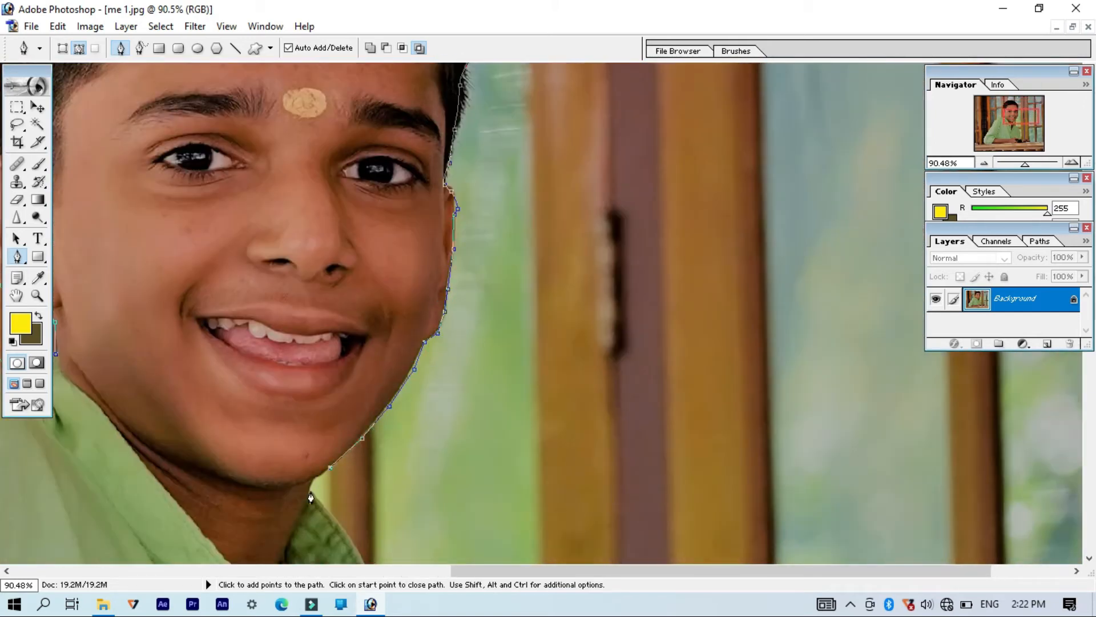
{"action": "left_click", "coordinate": [310, 491]}
Step: Trace the path along the collar, over the second shoulder and down the side of the shirt towards the camera
{"action": "scroll", "coordinate": [411, 471], "scroll_direction": "down", "scroll_amount": 4}
{"action": "left_click", "coordinate": [370, 398]}
{"action": "left_click", "coordinate": [399, 436]}
{"action": "scroll", "coordinate": [471, 469], "scroll_direction": "down", "scroll_amount": 4}
{"action": "left_click_drag", "start_coordinate": [527, 413], "coordinate": [528, 427]}
{"action": "left_click", "coordinate": [536, 456]}
{"action": "scroll", "coordinate": [538, 508], "scroll_direction": "down", "scroll_amount": 4}
{"action": "left_click", "coordinate": [559, 456]}
{"action": "left_click", "coordinate": [569, 493]}
Step: Continue the path around the hand holding the camera and along the railing to the photo's right edge
{"action": "left_click", "coordinate": [660, 459]}
{"action": "scroll", "coordinate": [843, 493], "scroll_direction": "down", "scroll_amount": 4}
{"action": "left_click", "coordinate": [834, 394]}
{"action": "left_click_drag", "start_coordinate": [1026, 140], "coordinate": [1032, 143]}
{"action": "left_click_drag", "start_coordinate": [1090, 451], "coordinate": [1090, 405]}
{"action": "left_click", "coordinate": [1081, 518]}
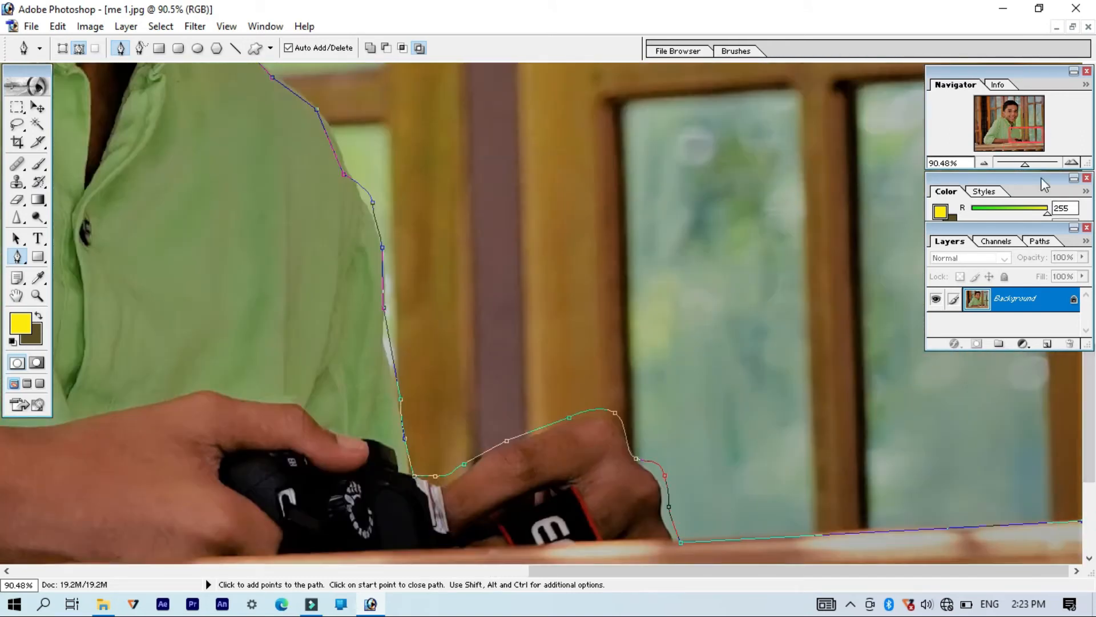
Step: Run the path outside the canvas below the railing and close it at its starting point
{"action": "left_click_drag", "start_coordinate": [1026, 165], "coordinate": [984, 165]}
{"action": "left_click", "coordinate": [833, 555]}
{"action": "left_click", "coordinate": [257, 555]}
{"action": "left_click", "coordinate": [268, 488]}
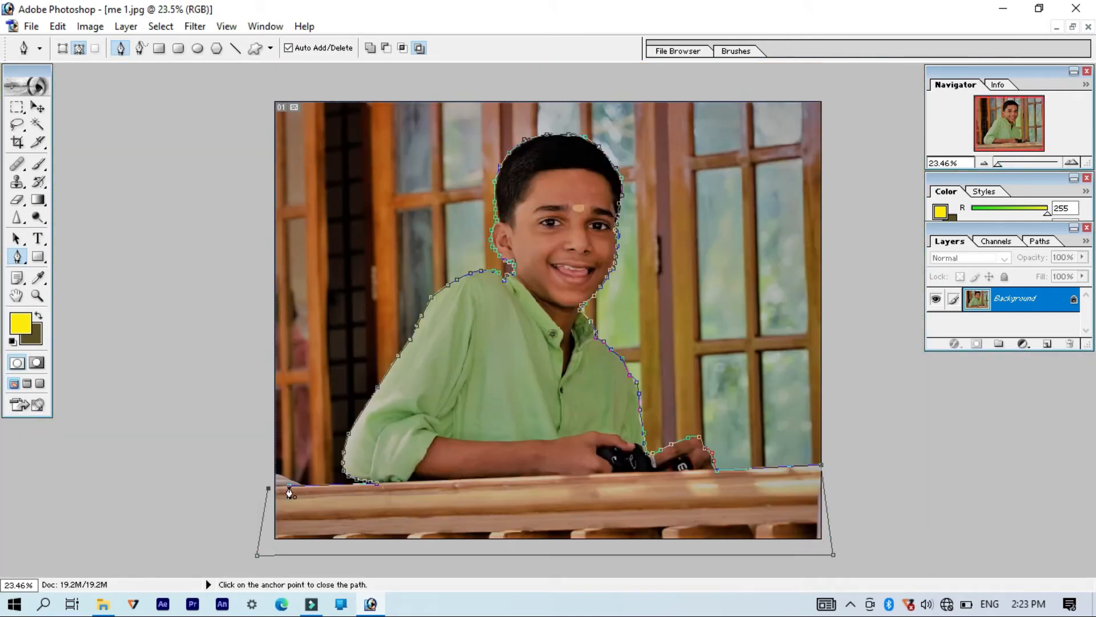
{"action": "left_click", "coordinate": [289, 489]}
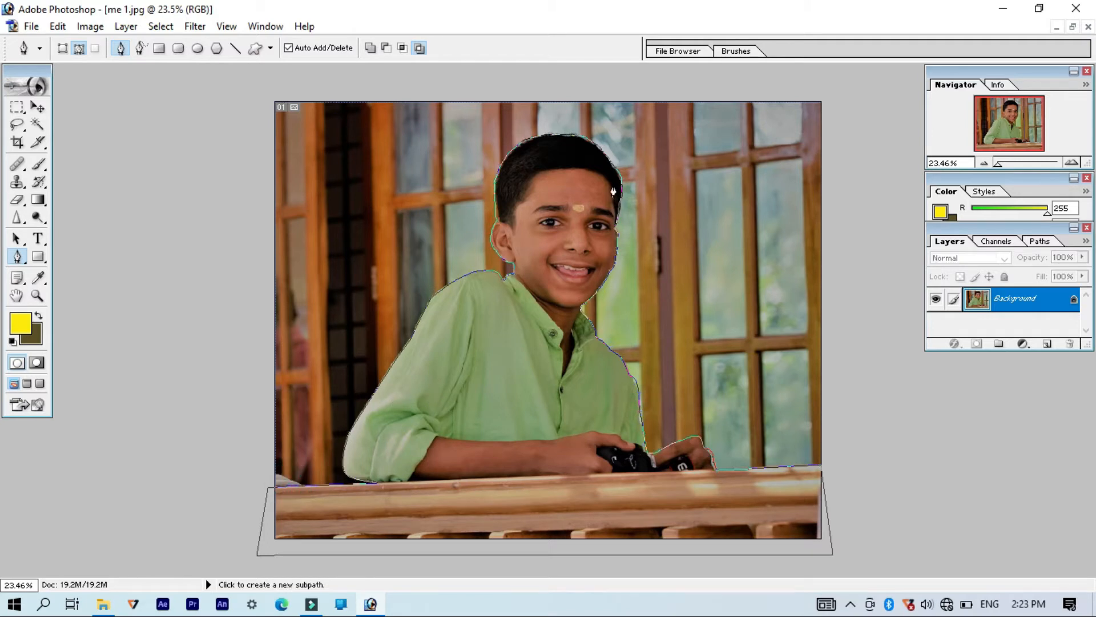
Step: Convert the closed path into a new anti-aliased selection with a feather radius of 1 pixel
{"action": "right_click", "coordinate": [559, 202]}
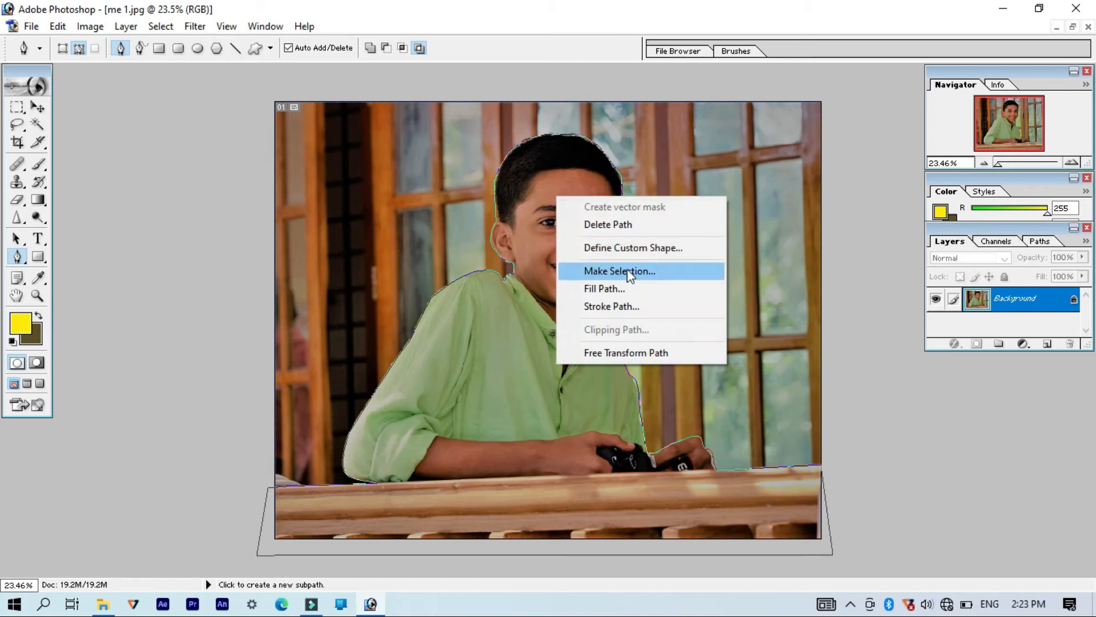
{"action": "left_click", "coordinate": [596, 272]}
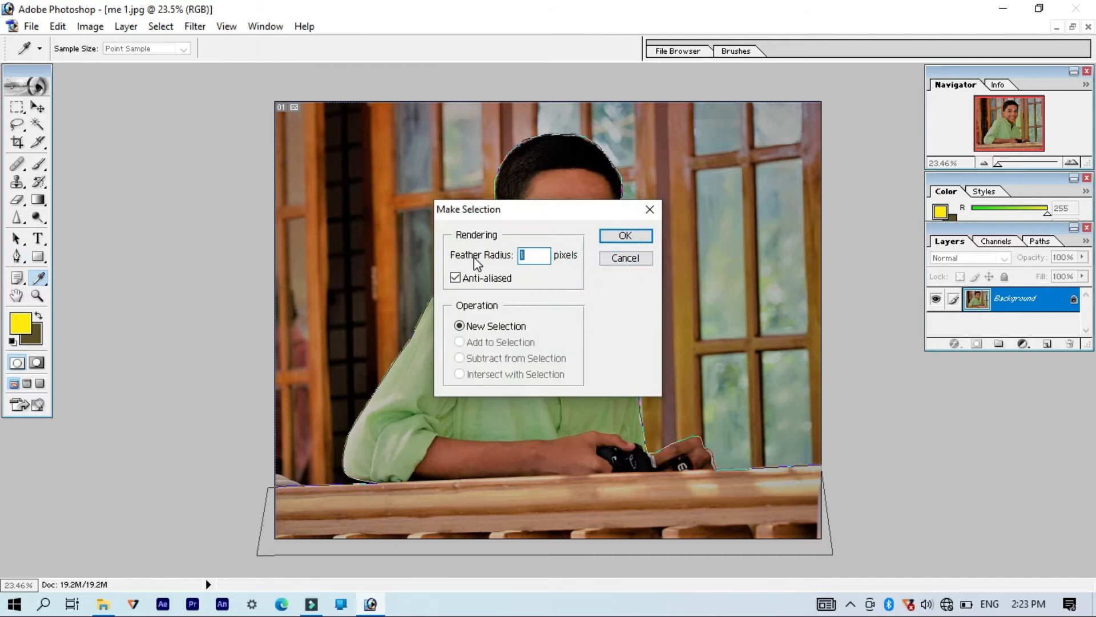
{"action": "left_click", "coordinate": [530, 256]}
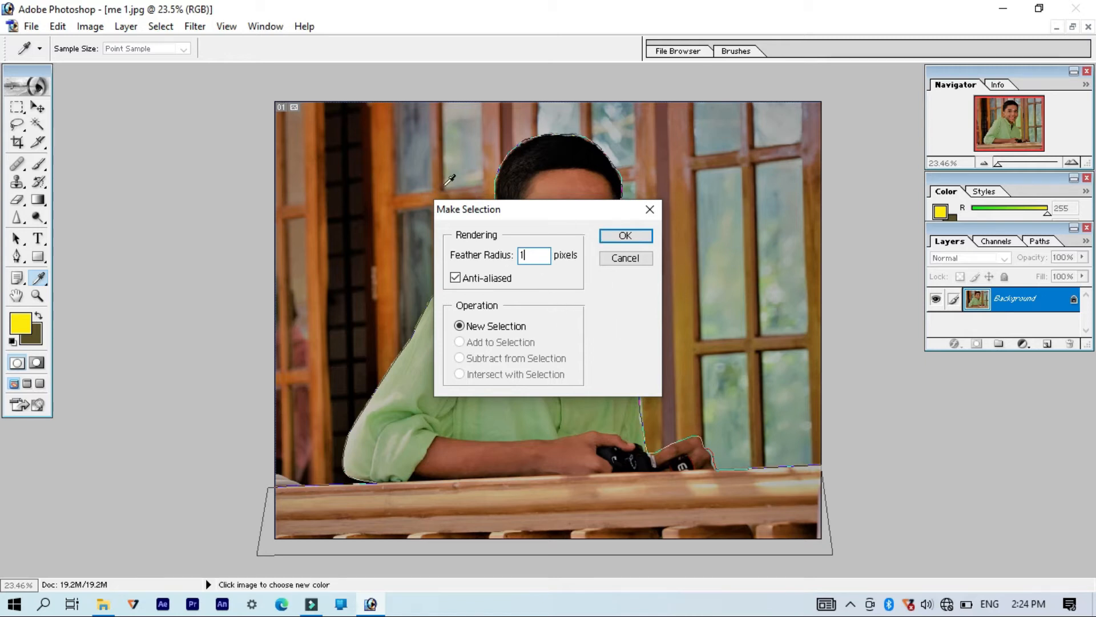
{"action": "left_click", "coordinate": [623, 236]}
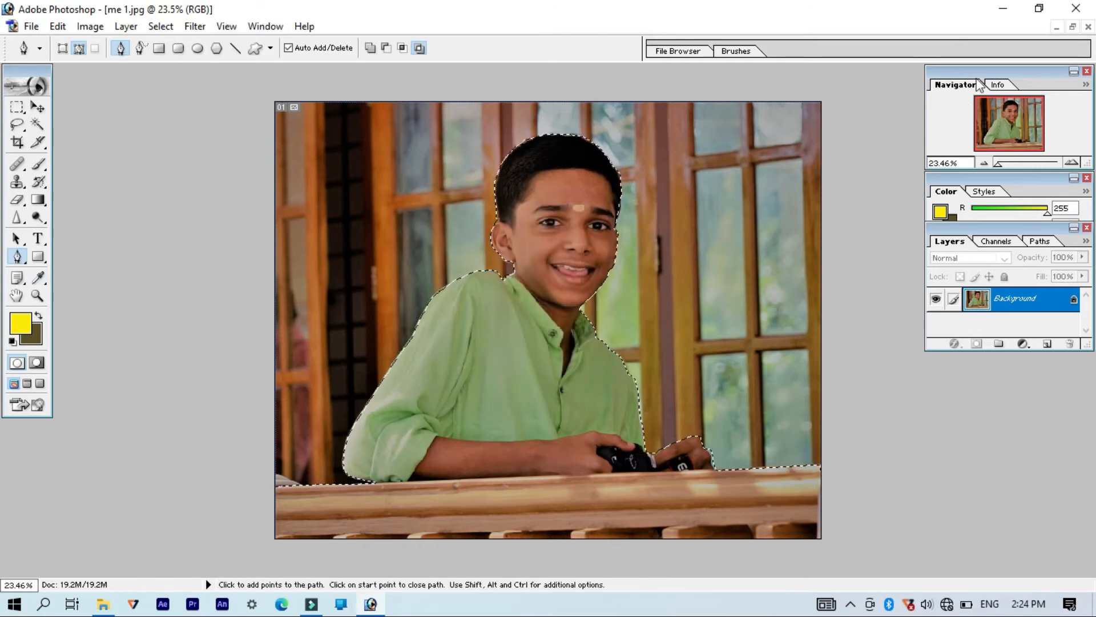
Step: Restore the me 1.jpg document to a floating window and position it beside the blurred copy
{"action": "left_click", "coordinate": [1073, 31]}
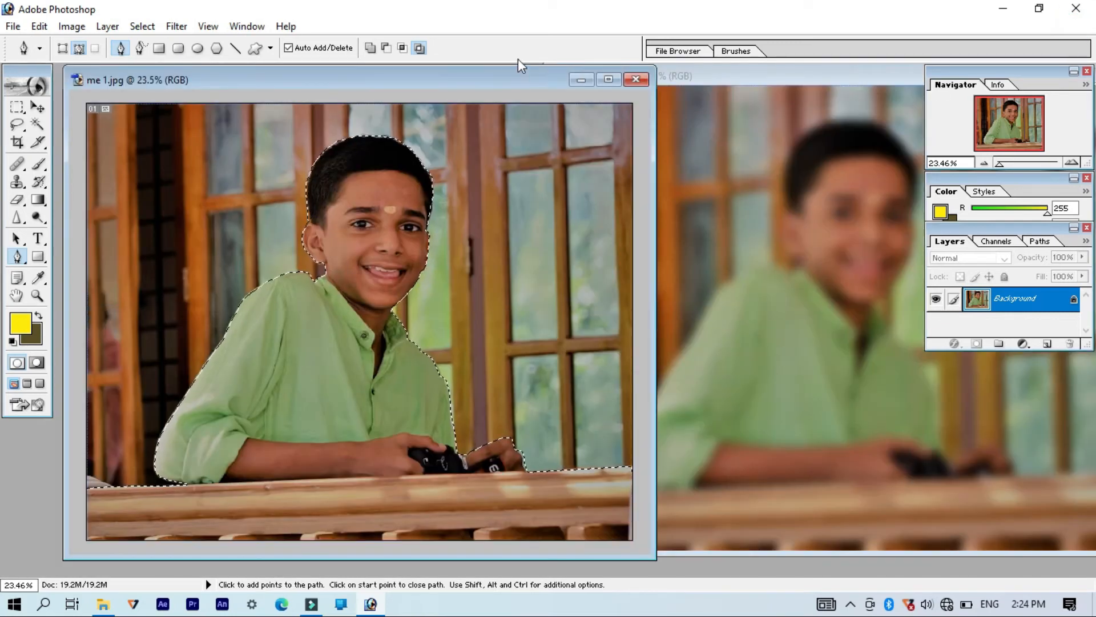
{"action": "left_click_drag", "start_coordinate": [484, 74], "coordinate": [540, 69]}
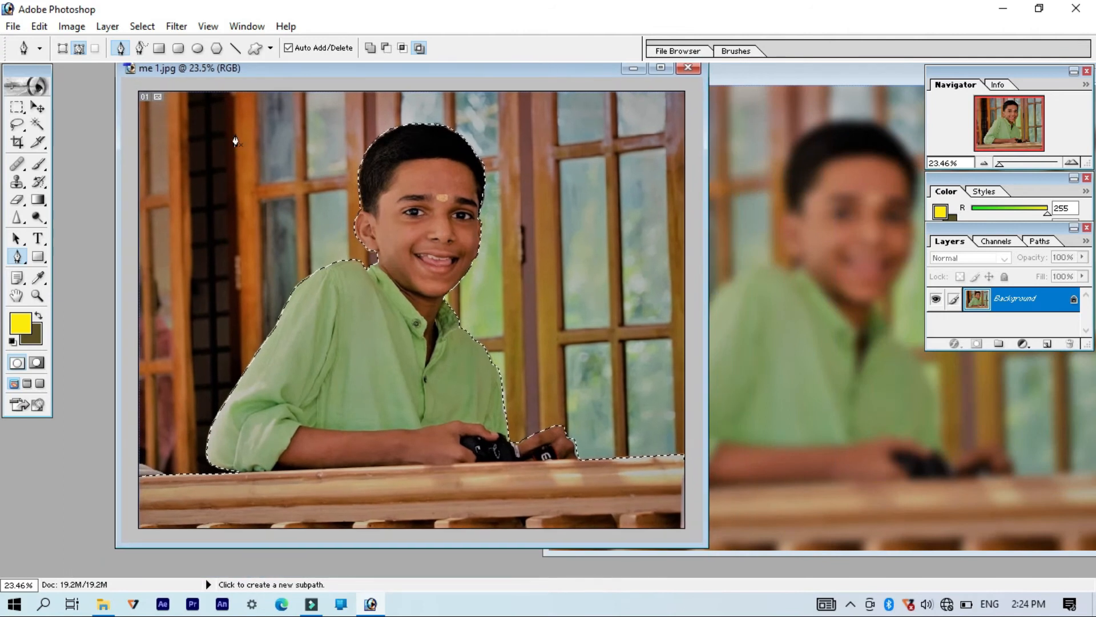
Step: Move the selected cutout of the boy and railing from me 1.jpg into the blurred me 1 - Copy.jpg document
{"action": "left_click", "coordinate": [38, 108]}
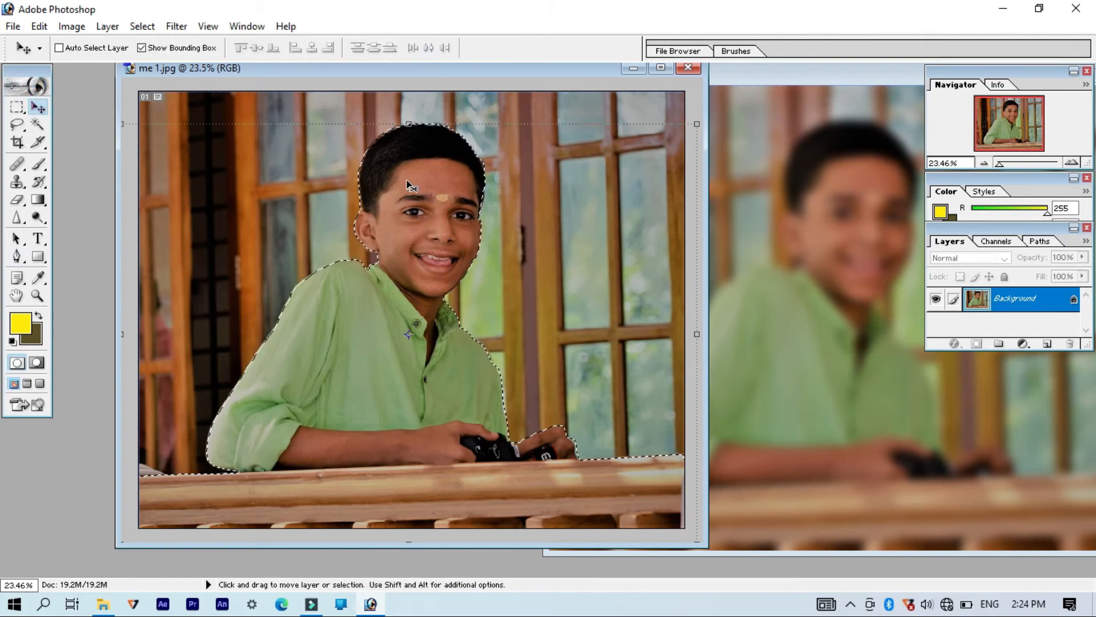
{"action": "left_click_drag", "start_coordinate": [570, 69], "coordinate": [497, 72]}
{"action": "left_click_drag", "start_coordinate": [336, 175], "coordinate": [735, 231]}
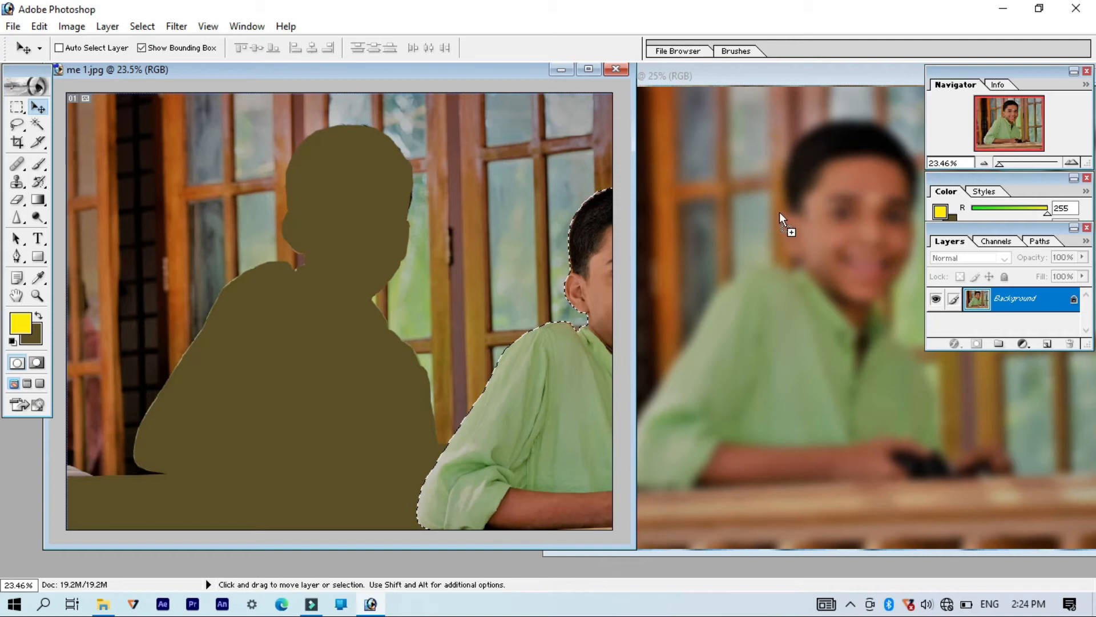
{"action": "left_click_drag", "start_coordinate": [814, 217], "coordinate": [814, 217]}
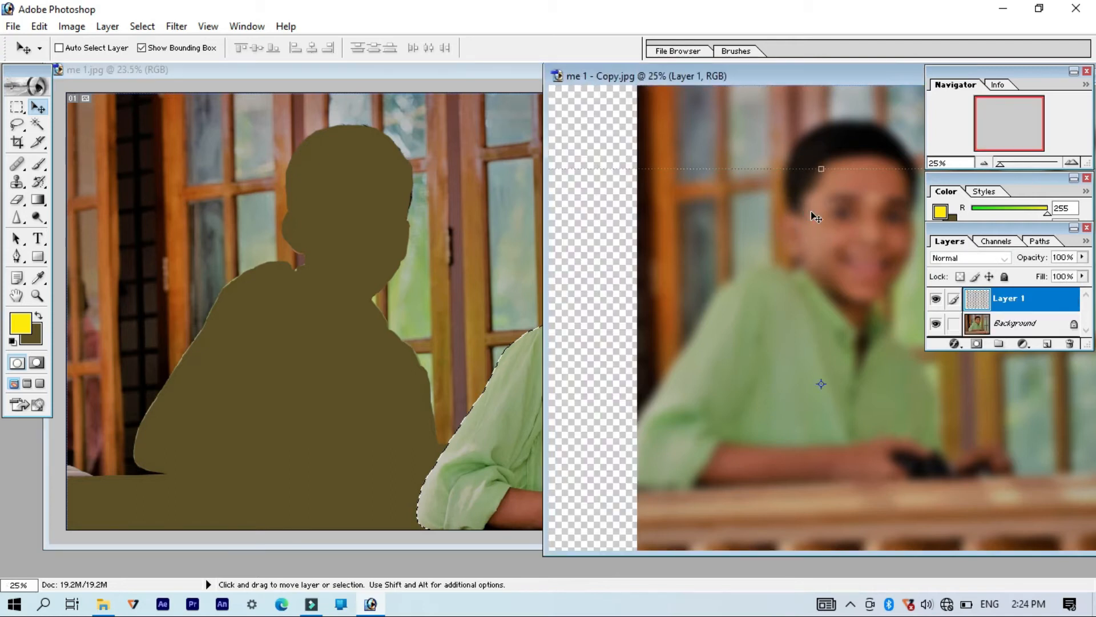
Step: Maximize the me 1 - Copy.jpg document and align the sharp cutout exactly over the blurred boy and railing
{"action": "left_click_drag", "start_coordinate": [834, 77], "coordinate": [677, 77]}
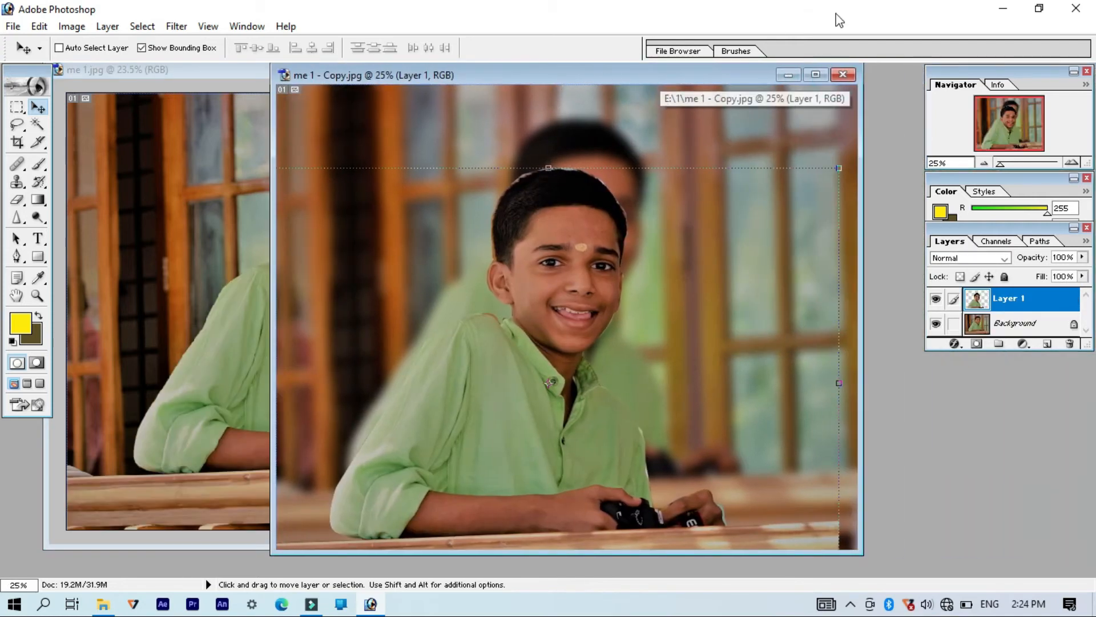
{"action": "left_click", "coordinate": [816, 74]}
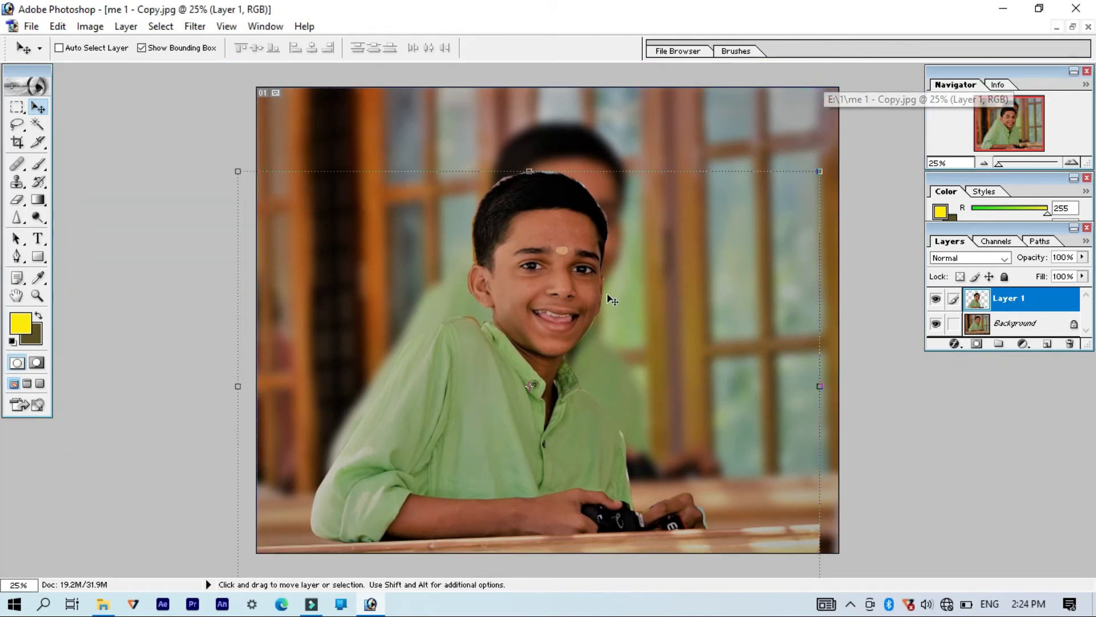
{"action": "left_click_drag", "start_coordinate": [586, 310], "coordinate": [598, 277]}
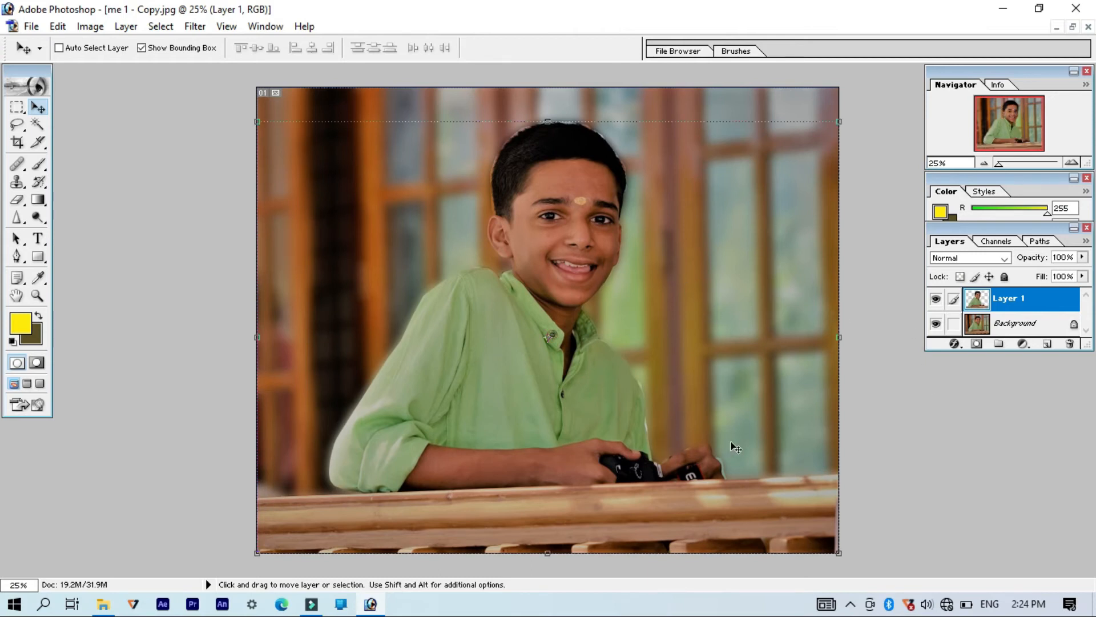
Step: Examine the cutout's edges around the boy's hair up close and check the whole composite
{"action": "left_click", "coordinate": [913, 424]}
{"action": "scroll", "coordinate": [612, 202], "scroll_direction": "down", "scroll_amount": 3}
{"action": "scroll", "coordinate": [722, 201], "scroll_direction": "up", "scroll_amount": 4}
{"action": "scroll", "coordinate": [729, 285], "scroll_direction": "down", "scroll_amount": 2}
{"action": "scroll", "coordinate": [728, 300], "scroll_direction": "up", "scroll_amount": 2}
{"action": "left_click_drag", "start_coordinate": [1005, 166], "coordinate": [1029, 167]}
{"action": "mouse_move", "coordinate": [1012, 126]}
{"action": "left_mouse_down"}
{"action": "mouse_move", "coordinate": [1003, 105]}
{"action": "mouse_move", "coordinate": [1011, 108]}
{"action": "left_mouse_up"}
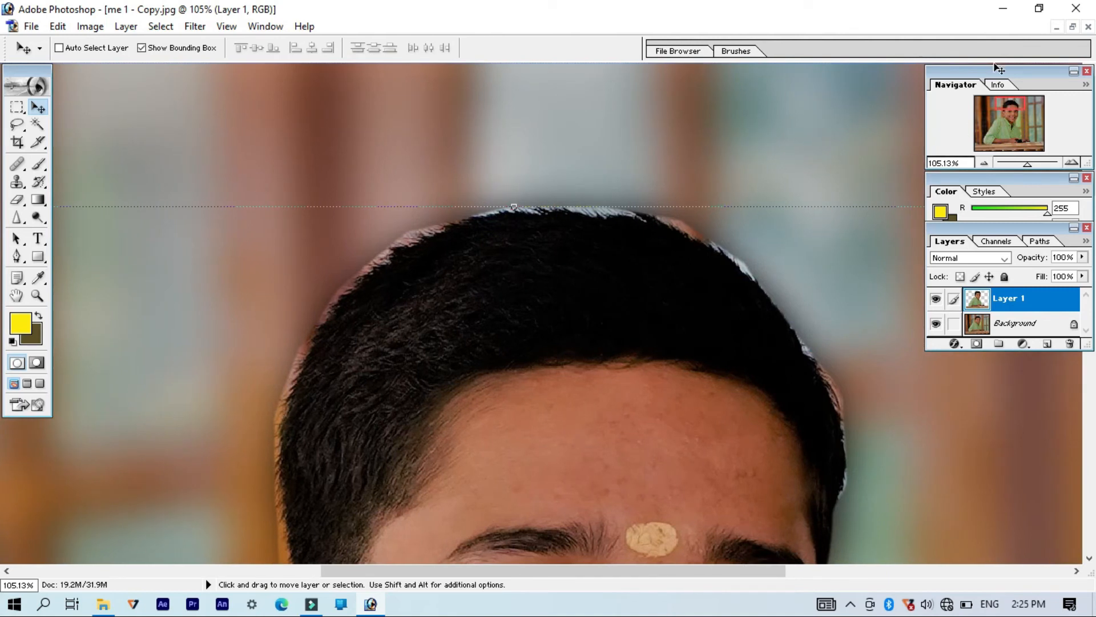
{"action": "left_click_drag", "start_coordinate": [1026, 163], "coordinate": [982, 167]}
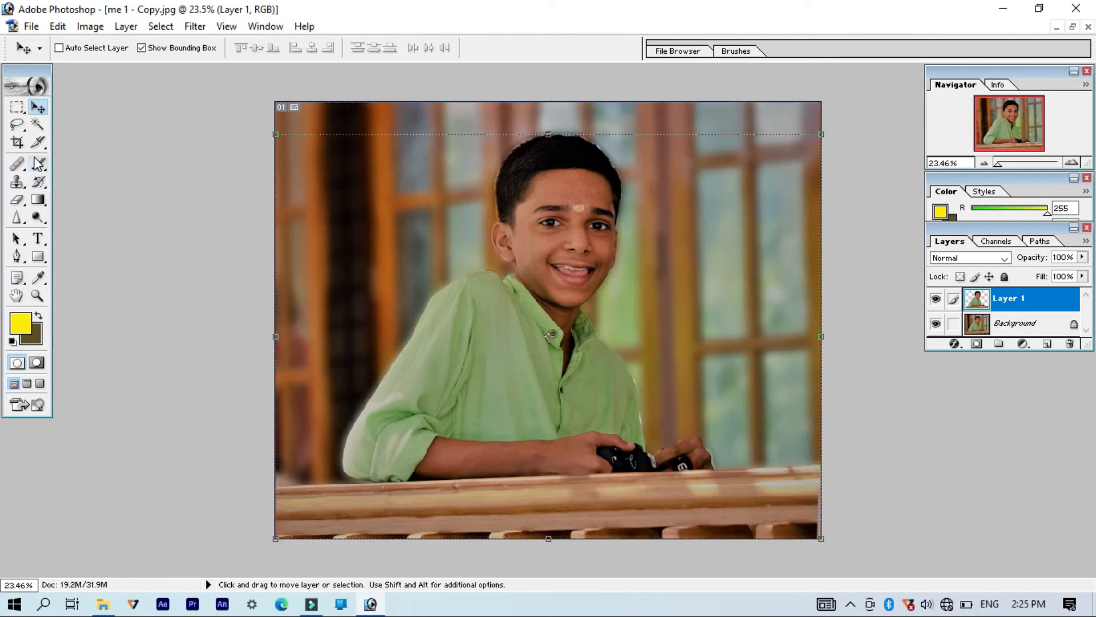
{"action": "left_click", "coordinate": [18, 239]}
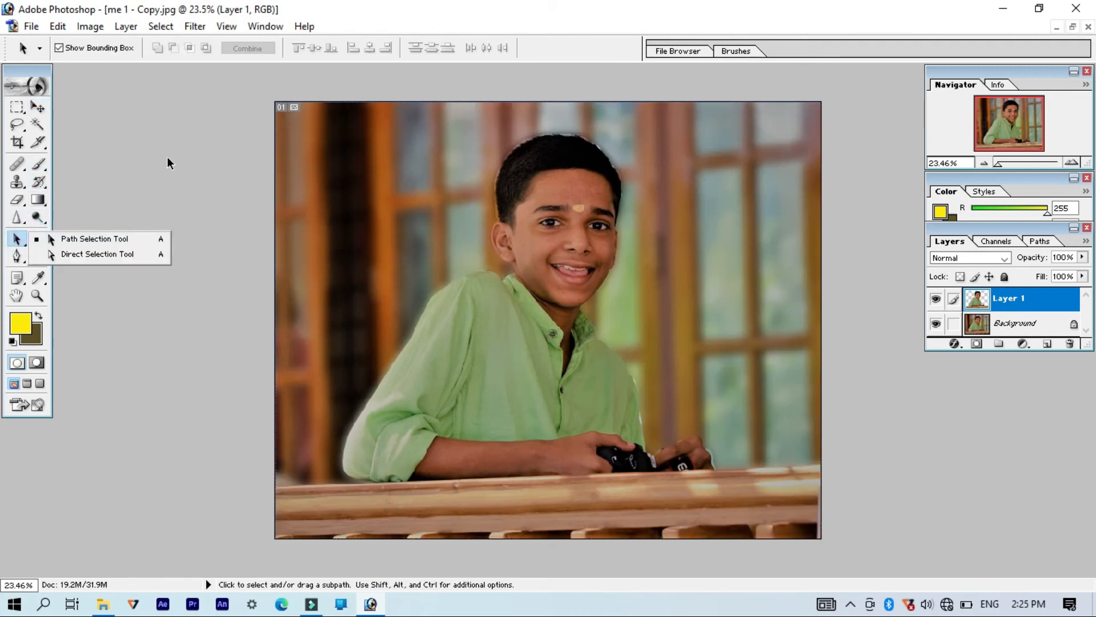
Step: Save the composite in folder 1 as the JPEG me 1 - Copy copy.jpg with maximum quality 12 and the Baseline ("Standard") format
{"action": "key", "text": "ctrl+n"}
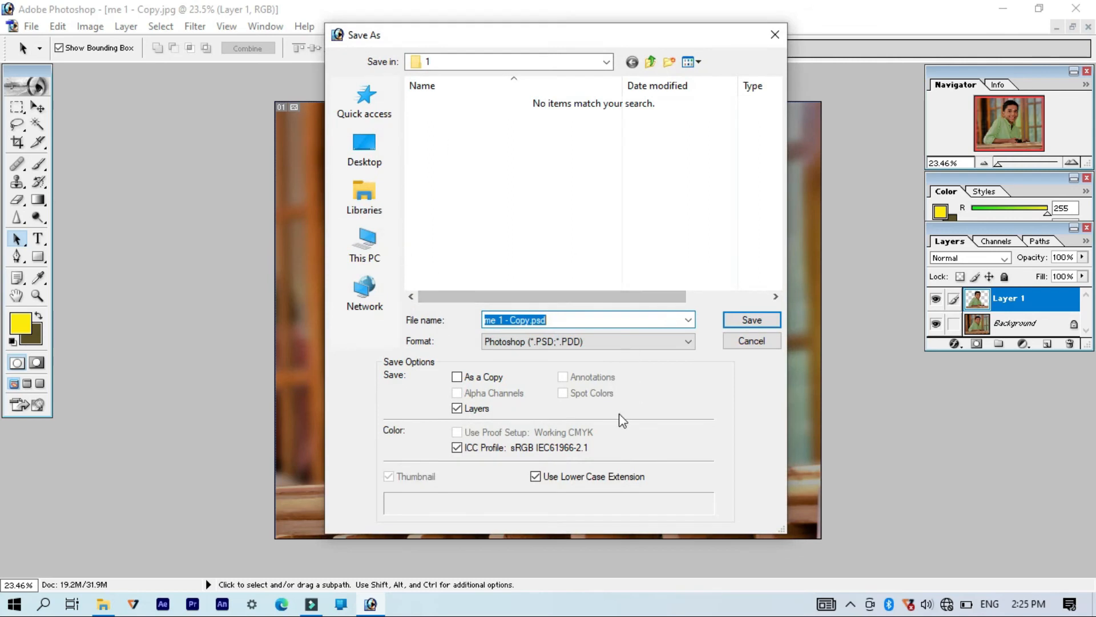
{"action": "left_click", "coordinate": [597, 341]}
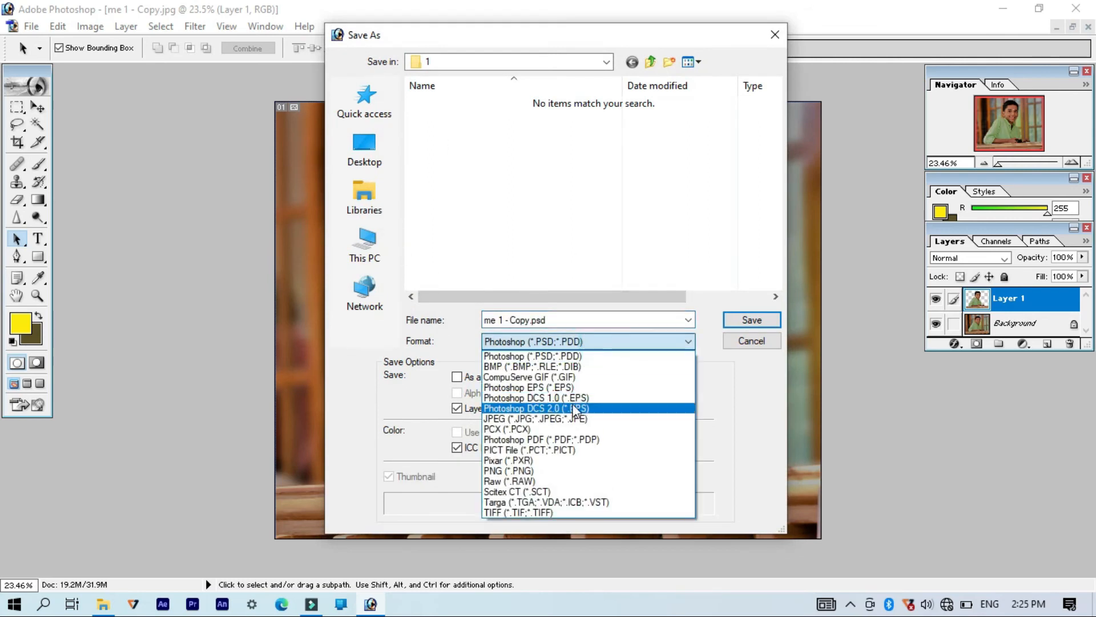
{"action": "left_click", "coordinate": [570, 420]}
{"action": "left_click", "coordinate": [748, 320]}
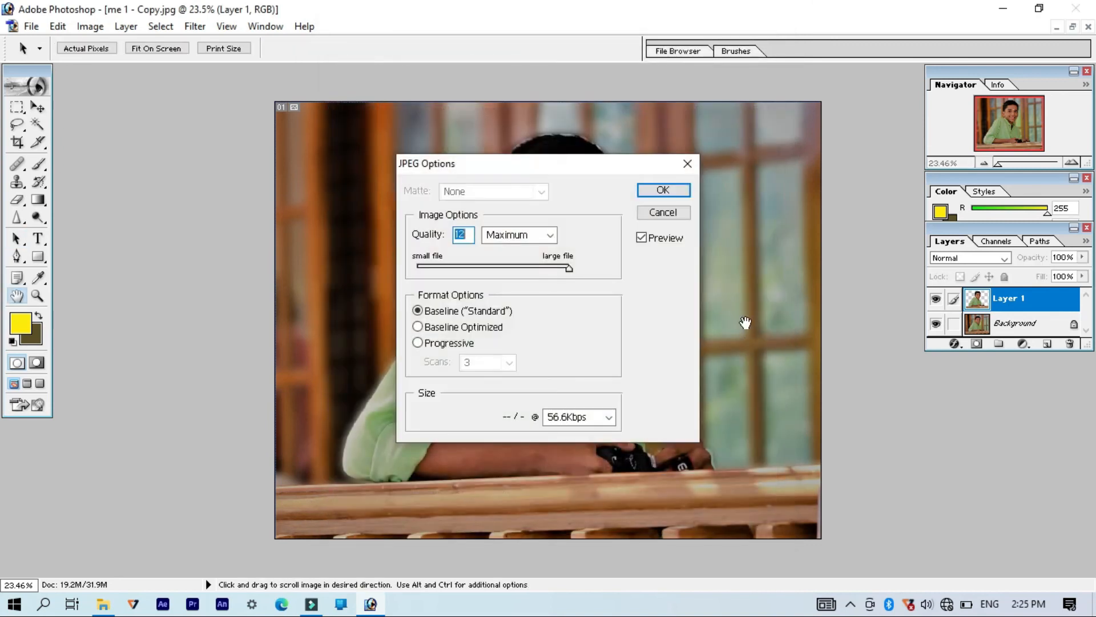
{"action": "left_click", "coordinate": [664, 190]}
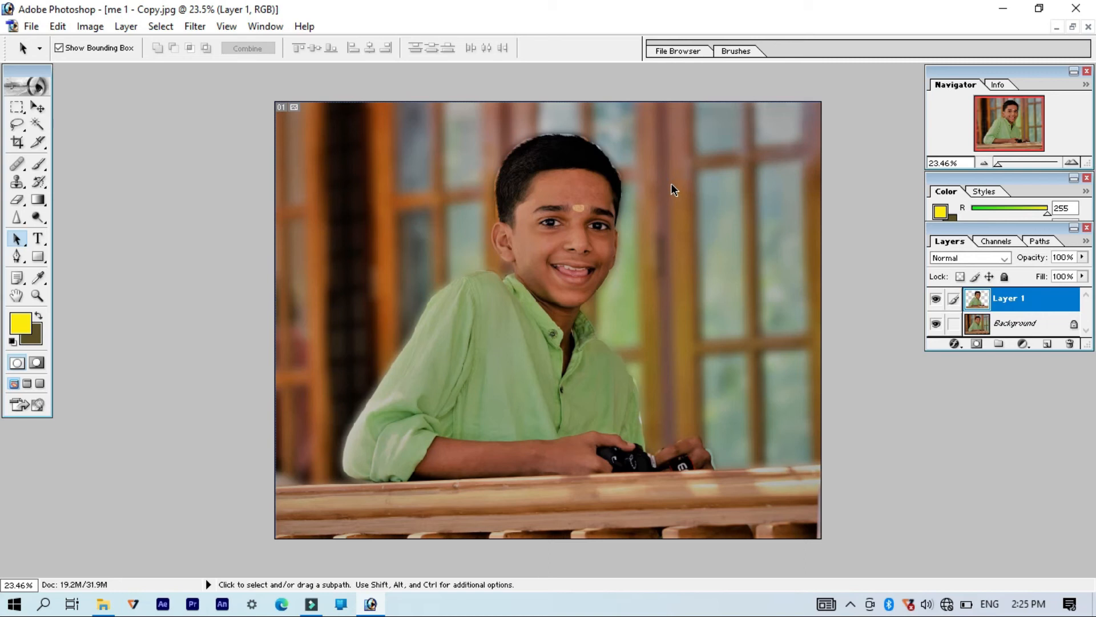
Step: Switch to File Explorer and open the saved me 1 - Copy copy.jpg from folder 1 in the image viewer
{"action": "left_click", "coordinate": [103, 603]}
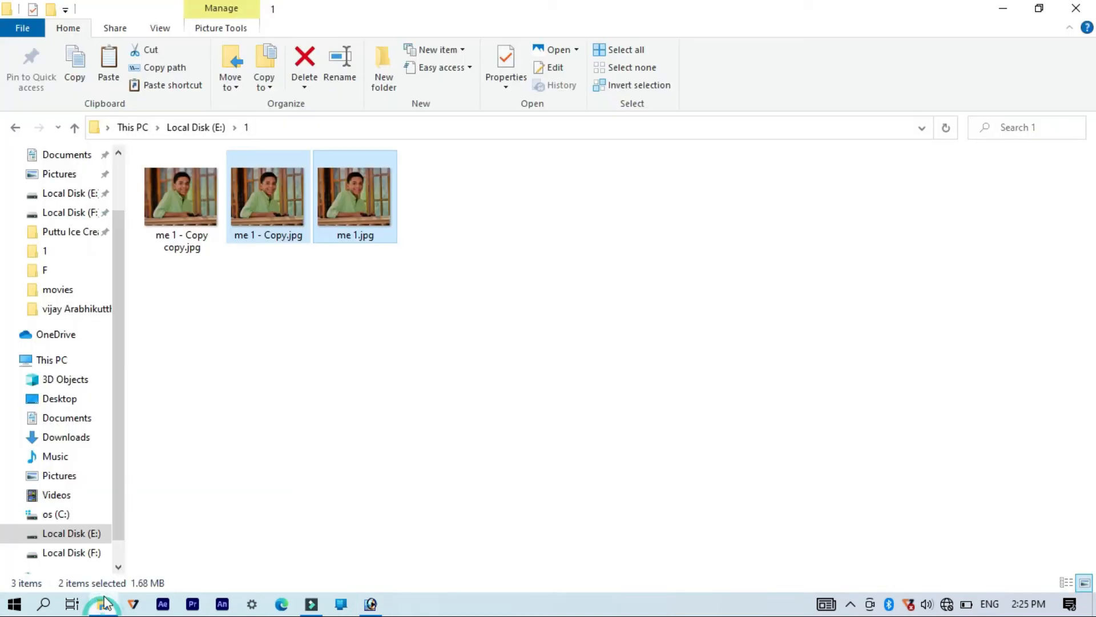
{"action": "left_click", "coordinate": [402, 358]}
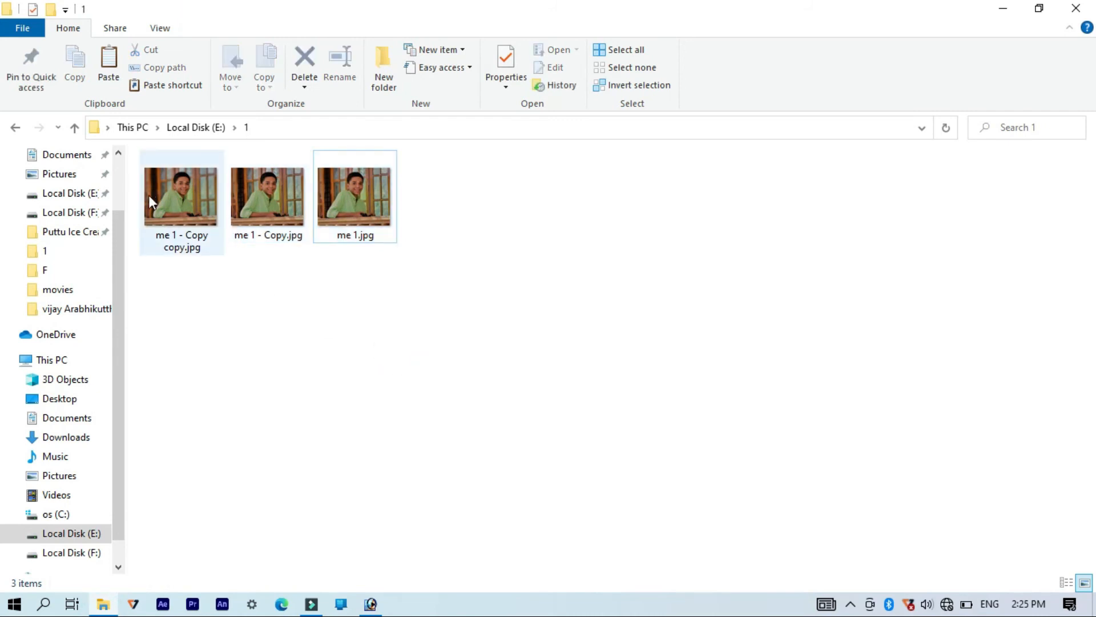
{"action": "left_click", "coordinate": [176, 207]}
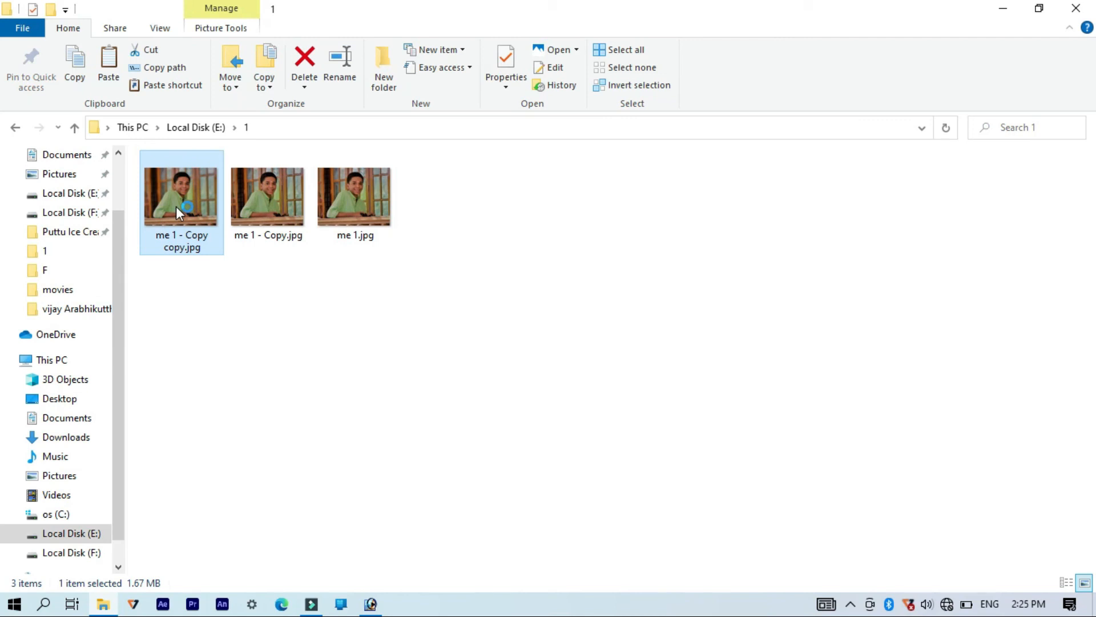
{"action": "double_click", "coordinate": [176, 206]}
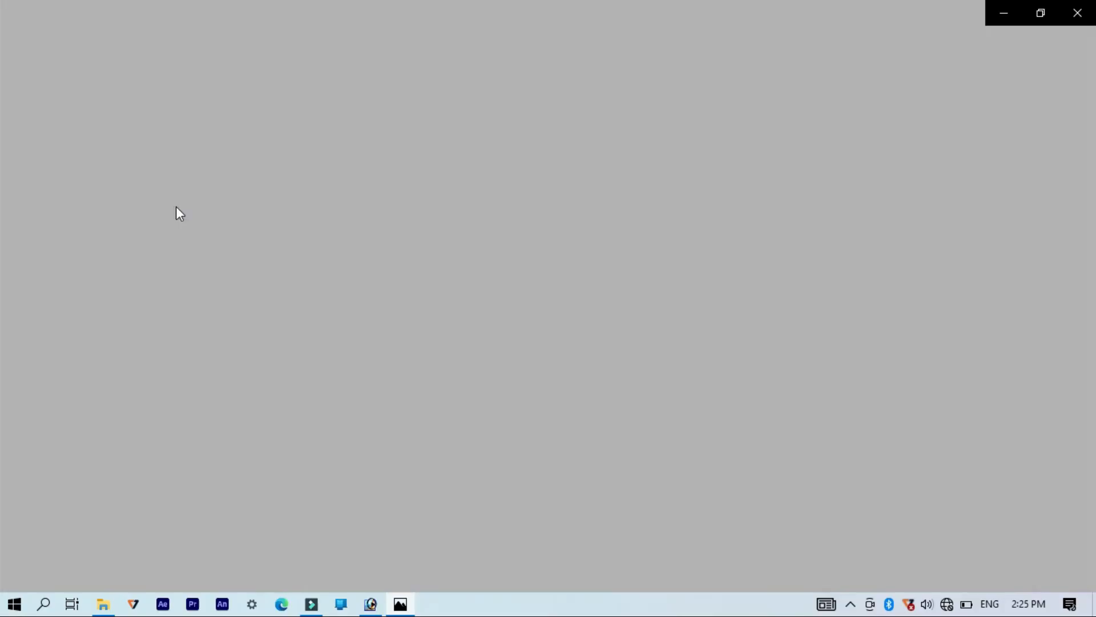